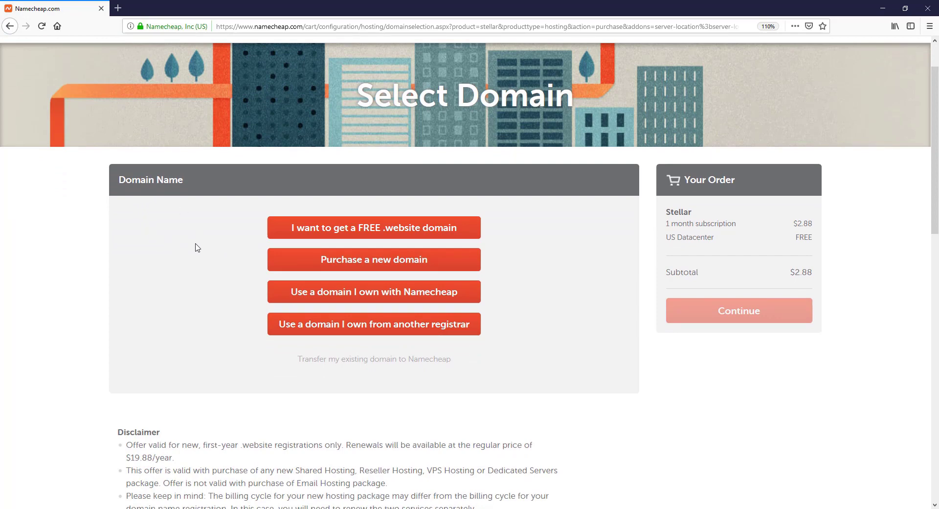
Step: Choose to purchase a new domain for the $2.88 Stellar hosting order
scroll(53, 233, up, 2)
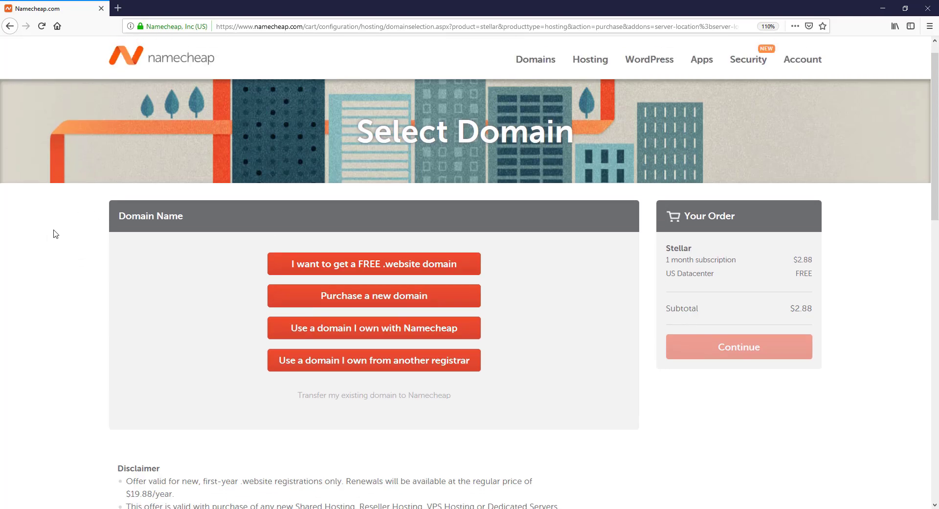
scroll(55, 234, down, 2)
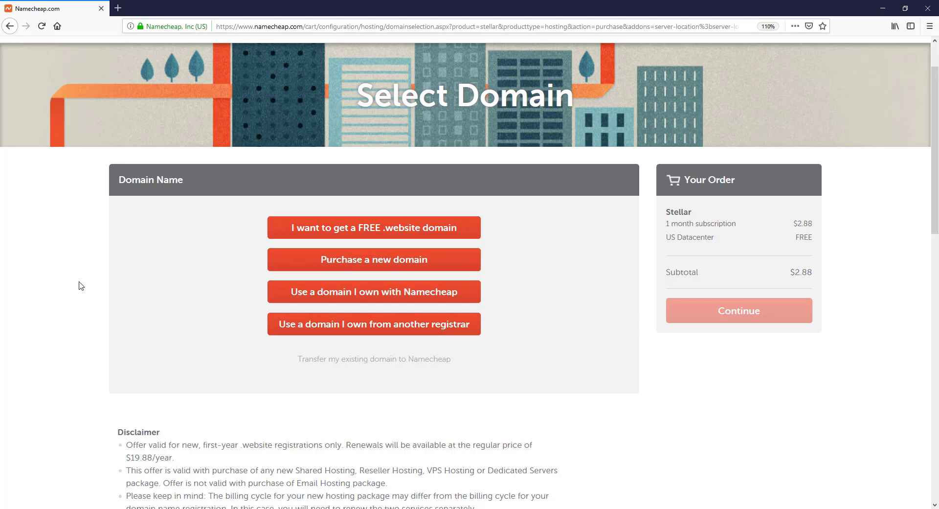
click(349, 269)
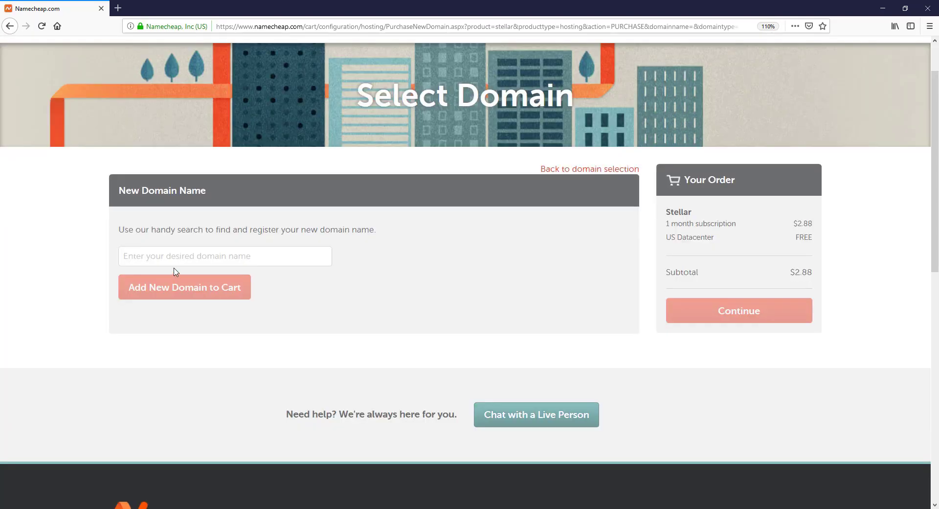
Step: Search for the domain pilotcoupon.com, correcting the misspelled 'pailotcoupon.com', and check its availability
click(176, 259)
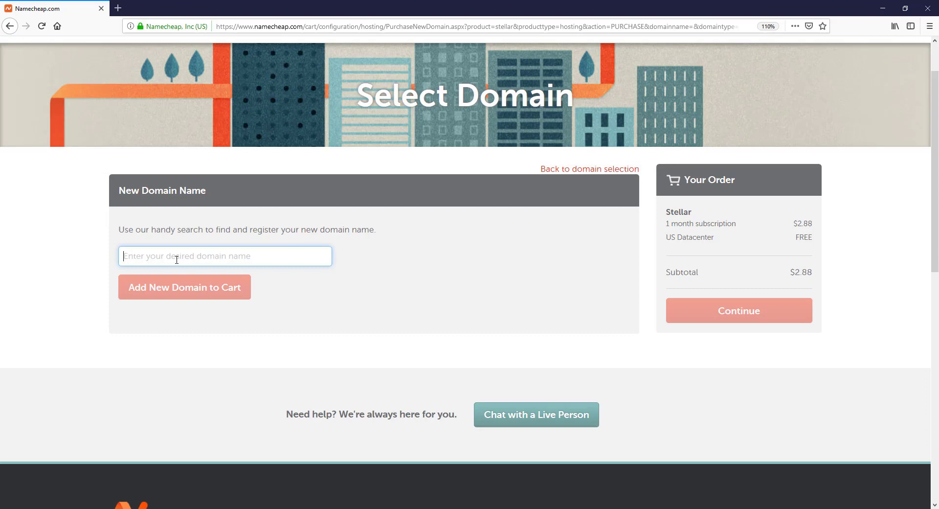
text(pail)
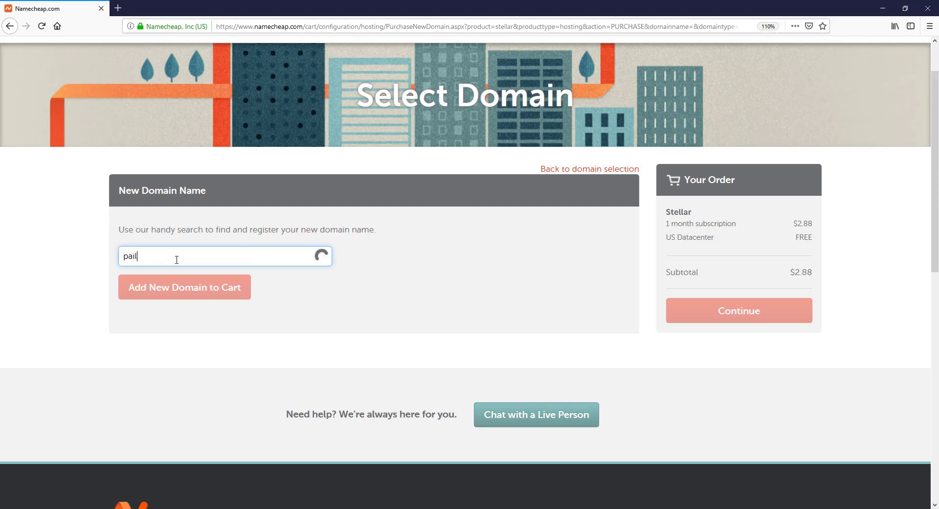
text(otcoupon)
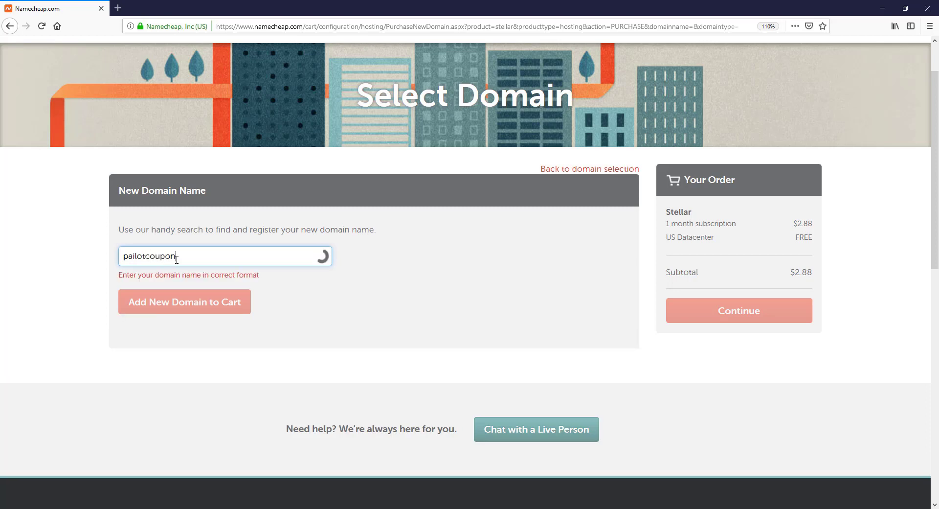
text(.com)
key(Home)
key(Right)
key(Delete)
drag(205, 259, 72, 251)
click(56, 258)
drag(135, 284, 350, 295)
click(354, 293)
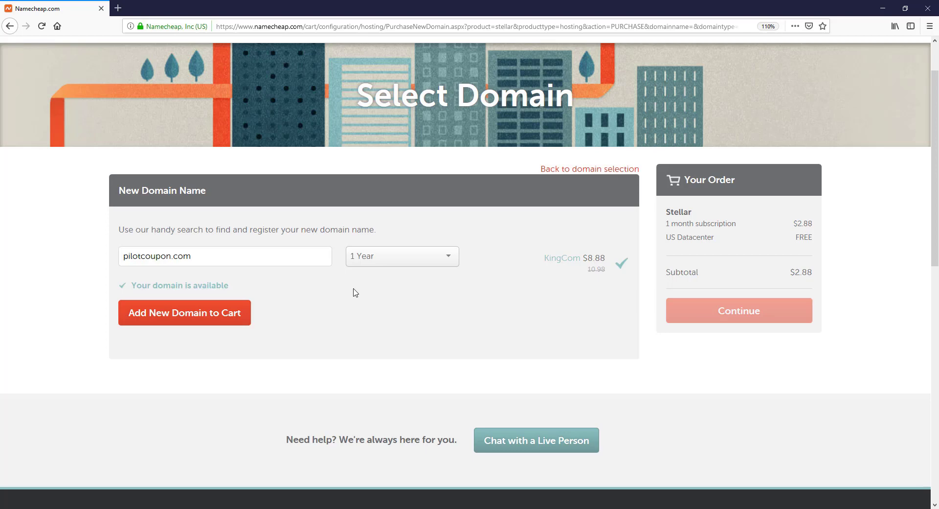
Step: Keep the 1 Year registration at $8.88 and add pilotcoupon.com to the cart
click(431, 257)
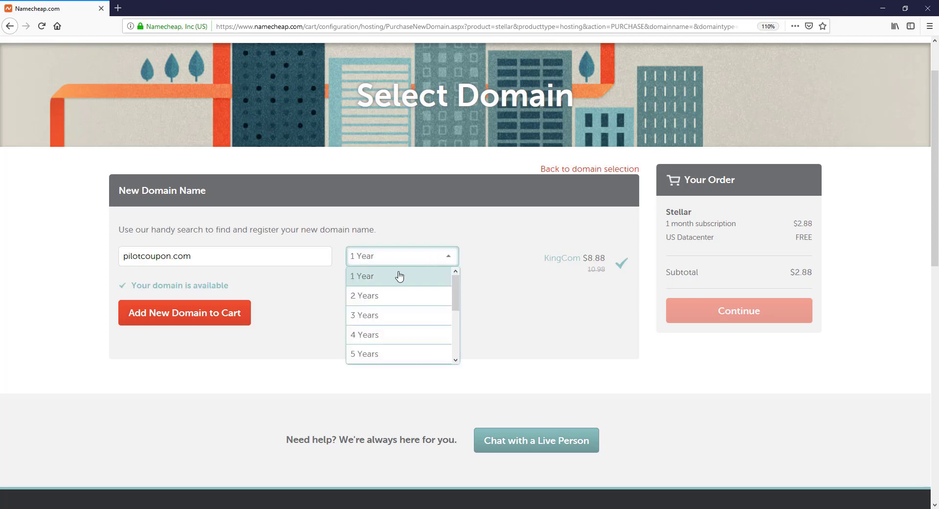
click(396, 277)
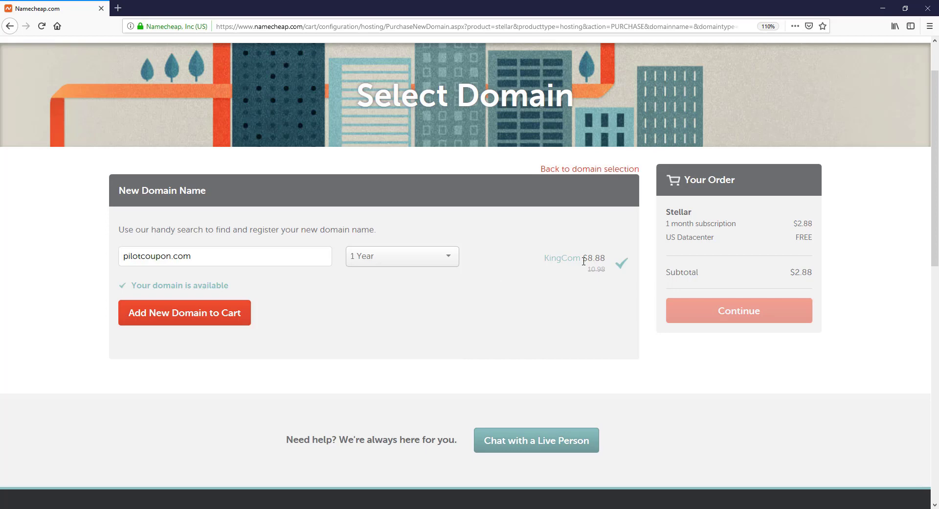
drag(587, 258, 606, 259)
click(577, 232)
drag(588, 269, 606, 271)
click(478, 302)
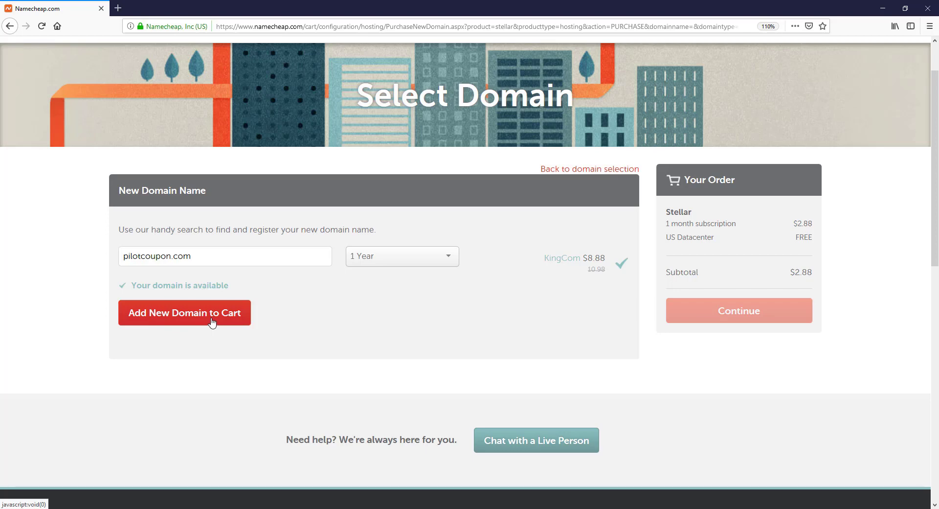
click(212, 322)
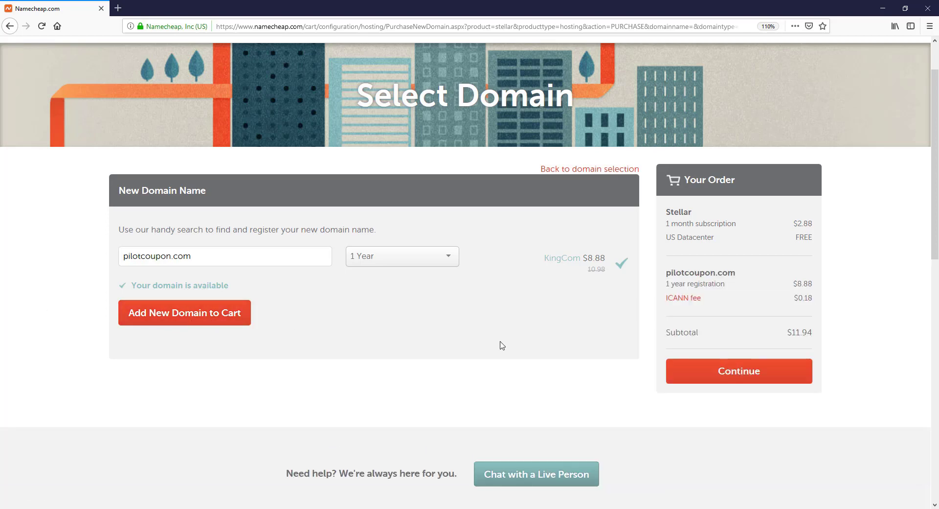
Step: Continue to the shopping cart and review its items, including WhoisGuard at $0.00
click(729, 373)
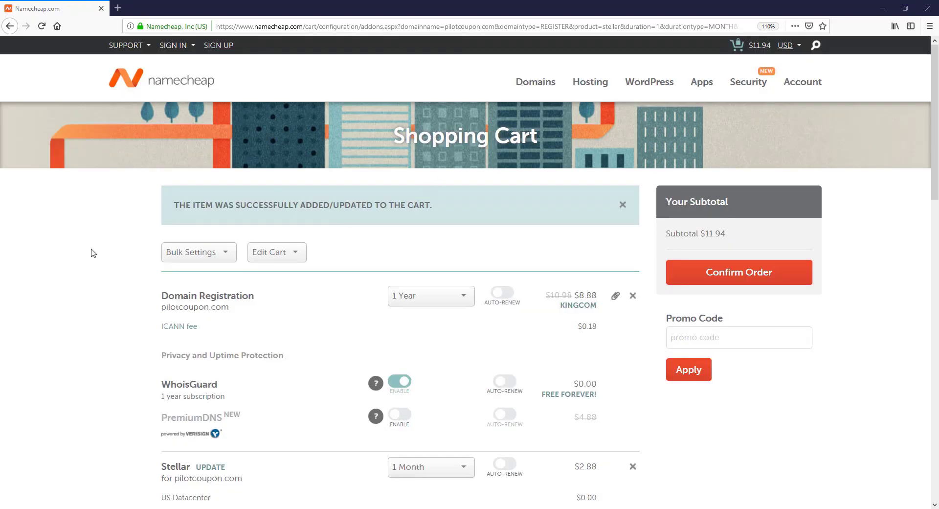
scroll(93, 252, down, 5)
scroll(93, 253, up, 4)
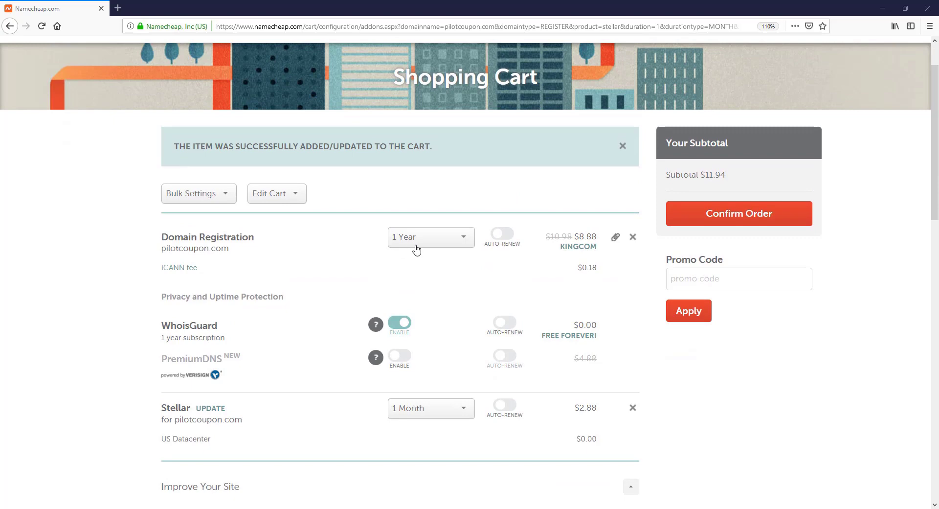
scroll(113, 264, down, 1)
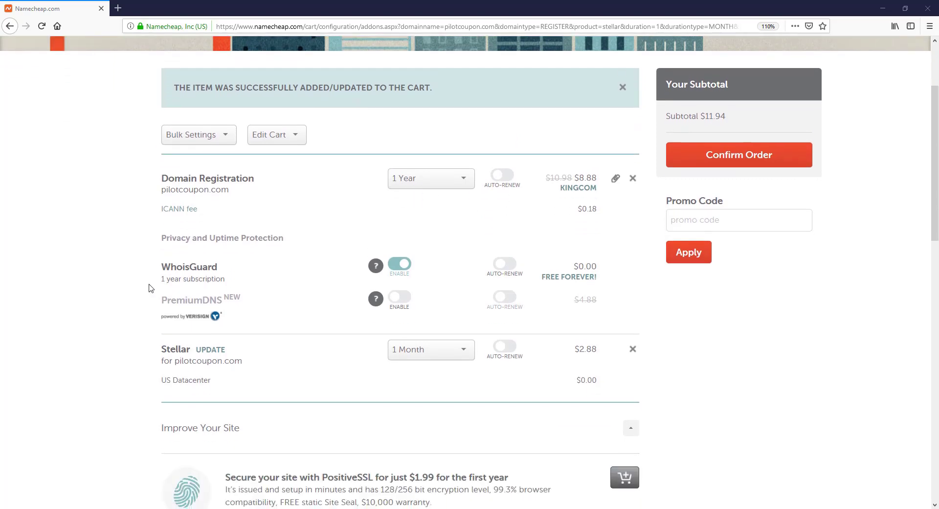
mouse_move(376, 266)
drag(573, 266, 597, 266)
click(89, 278)
scroll(89, 279, down, 1)
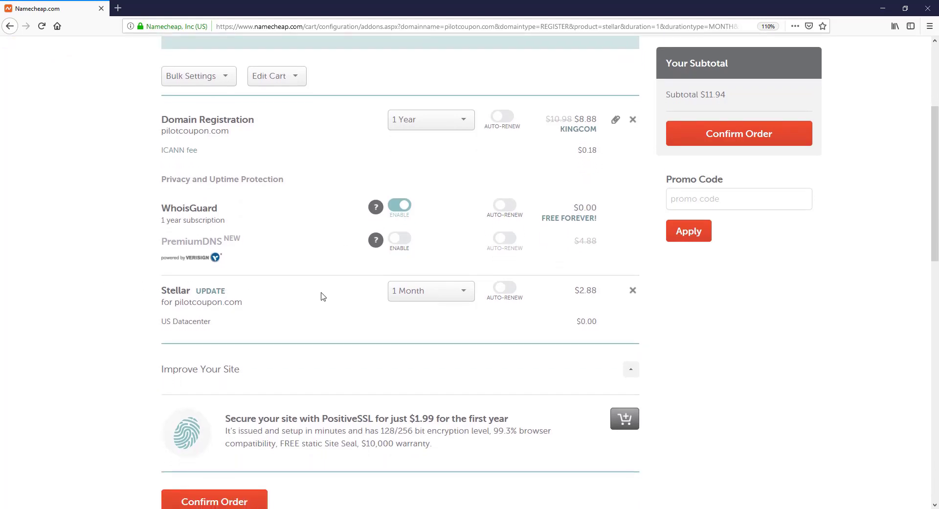
Step: Change the Stellar hosting billing period from 1 Month to 1 Year ($15.44)
click(411, 296)
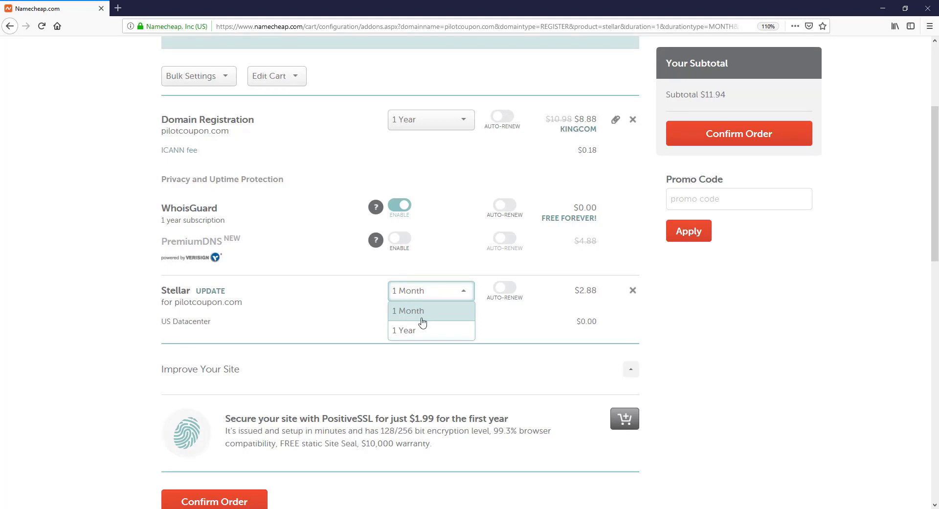
click(420, 332)
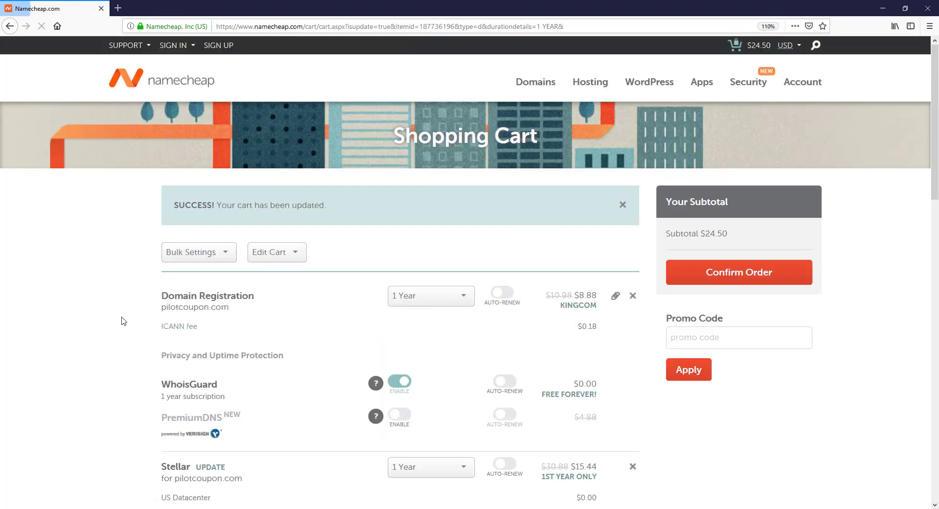
scroll(117, 323, down, 3)
scroll(117, 323, down, 1)
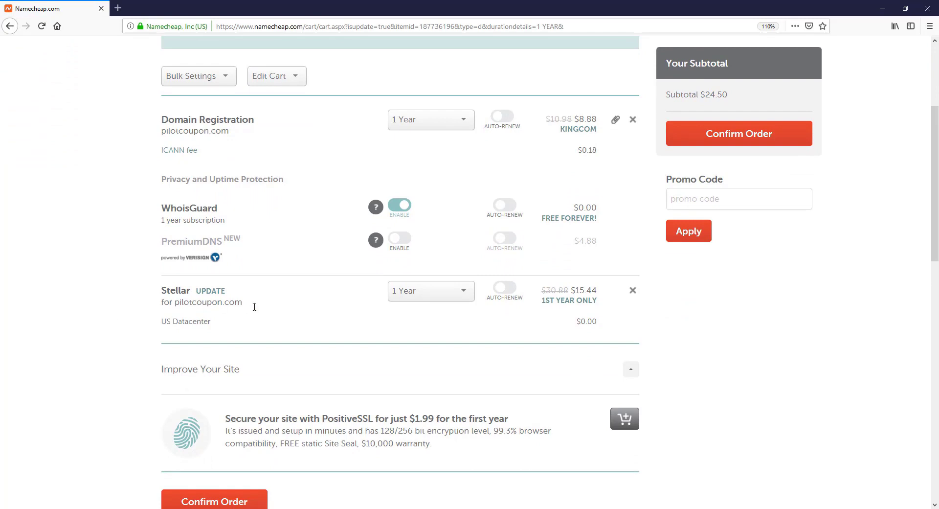
click(431, 293)
click(432, 294)
drag(576, 292, 601, 294)
click(563, 311)
Step: Check Stellar's original price and confirm the $24.50 order
drag(543, 292, 566, 291)
click(546, 320)
scroll(90, 298, down, 5)
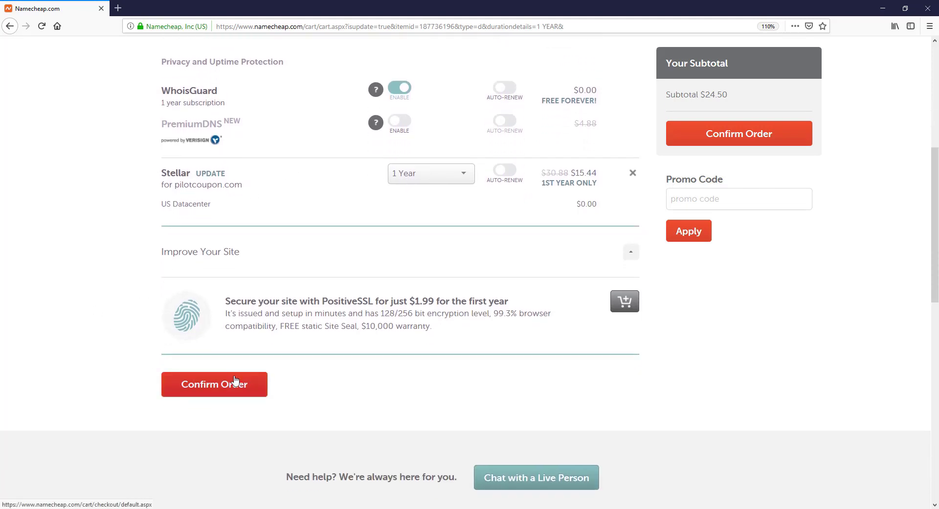
click(227, 394)
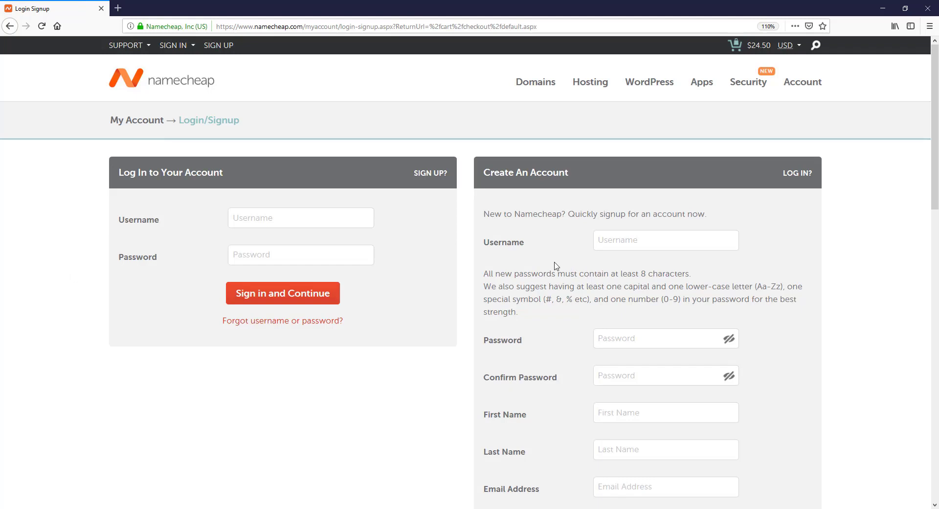
Step: Enter a new account username and paste the password into both password fields
click(595, 244)
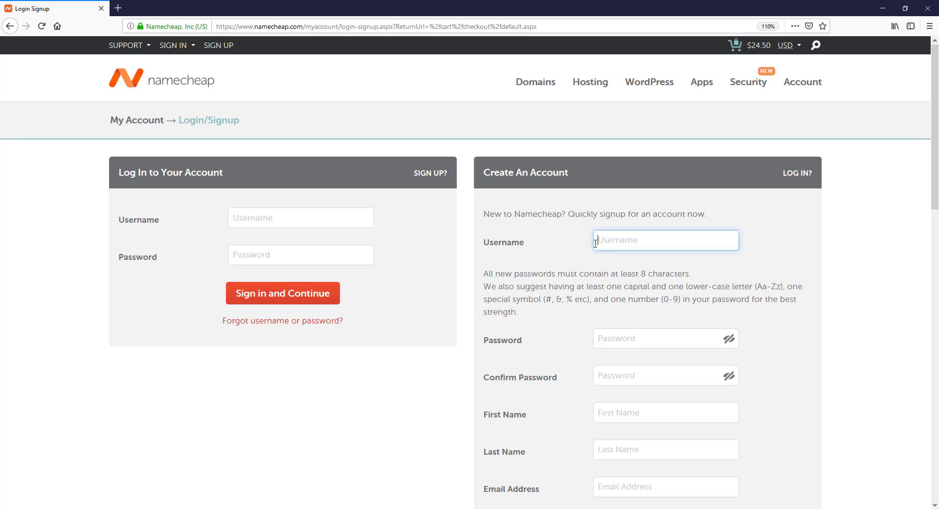
scroll(601, 259, down, 2)
click(611, 281)
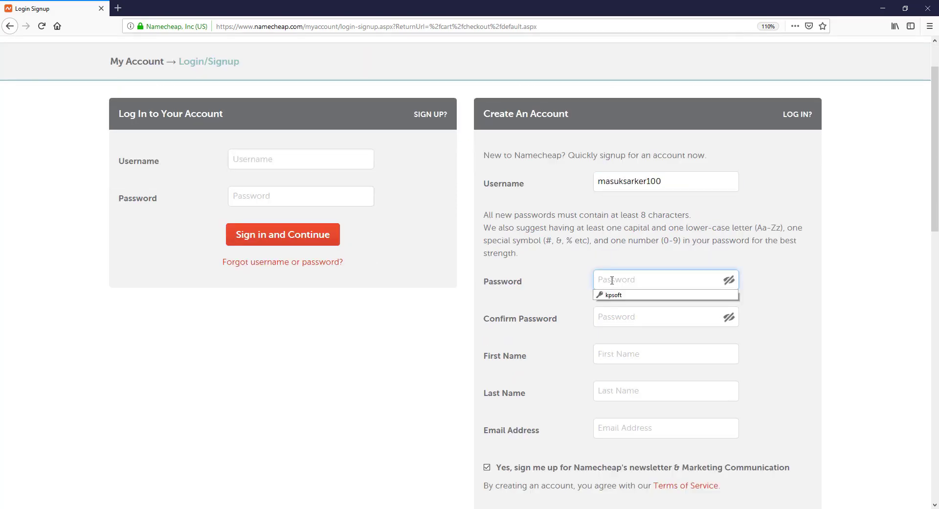
key(ctrl+v)
key(Tab)
key(ctrl+v)
text(••)
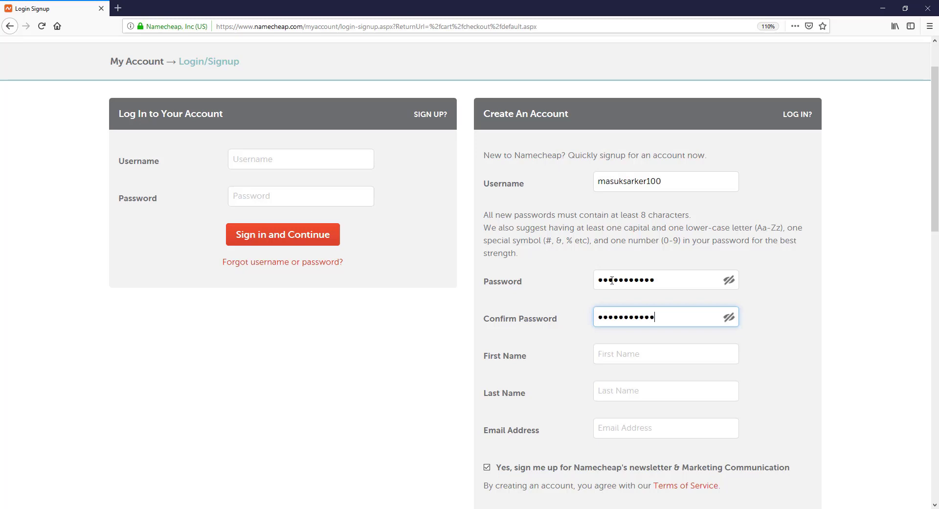
click(381, 365)
Step: Fill in the account holder's first and last name
click(613, 358)
click(405, 349)
click(628, 353)
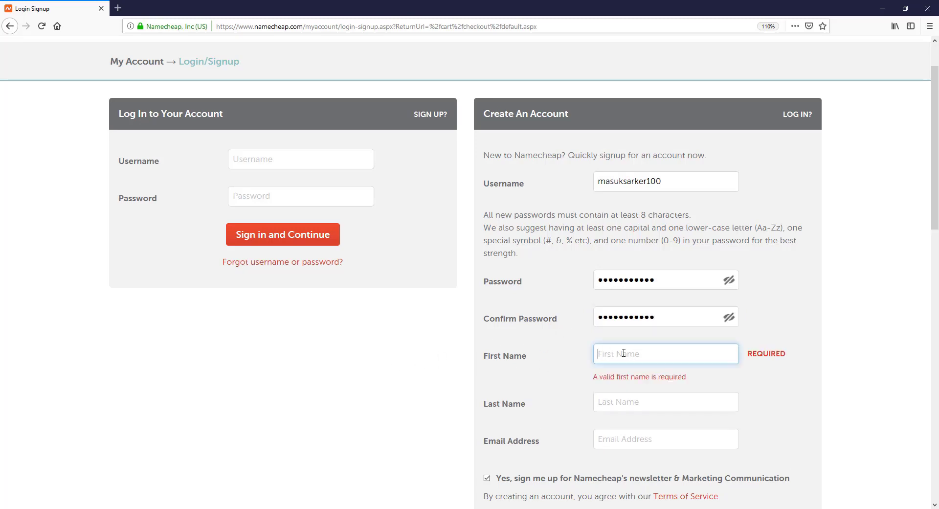
scroll(421, 366, down, 2)
key(Tab)
Step: Enter the e-mail address, untick the newsletter opt-in, and create the account
click(632, 377)
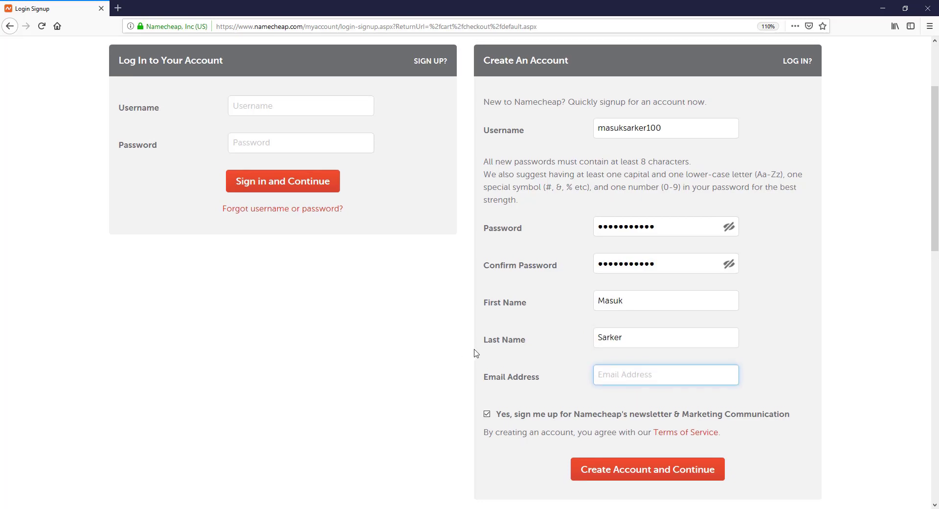
scroll(473, 353, up, 2)
scroll(469, 357, down, 4)
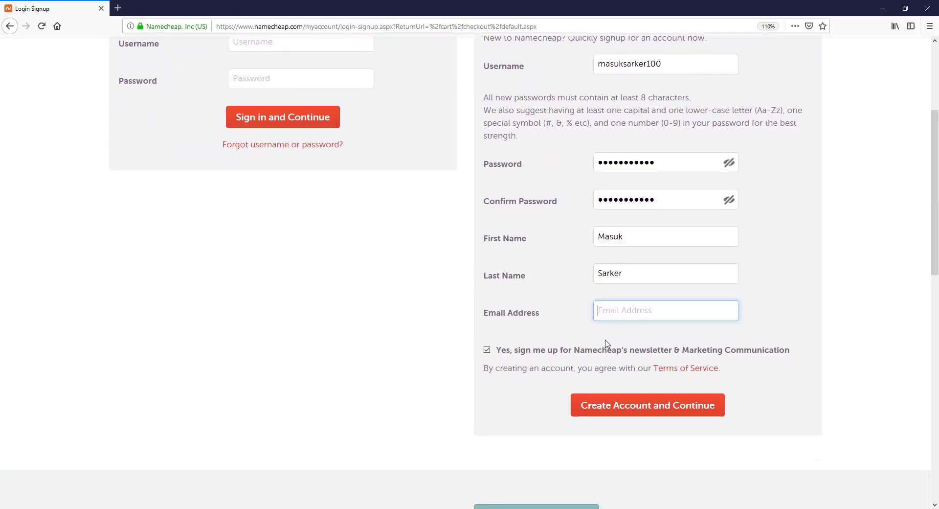
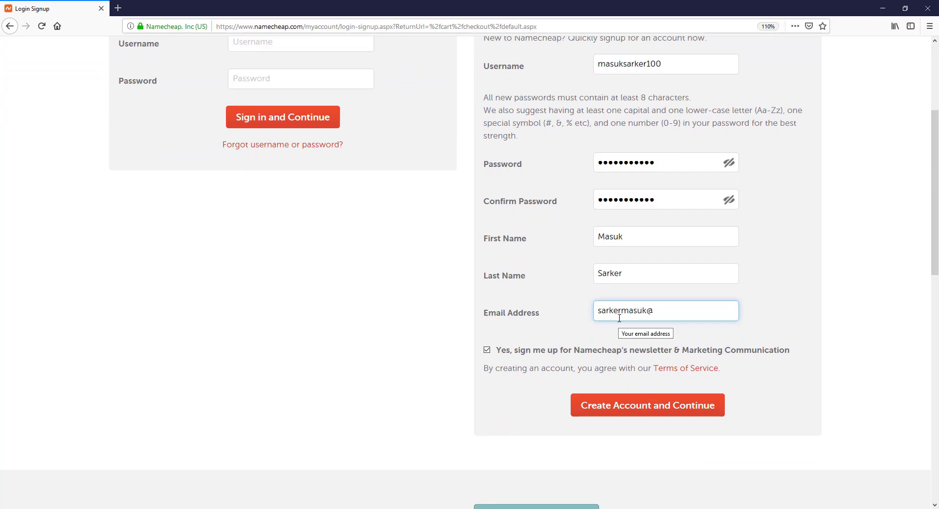
click(413, 308)
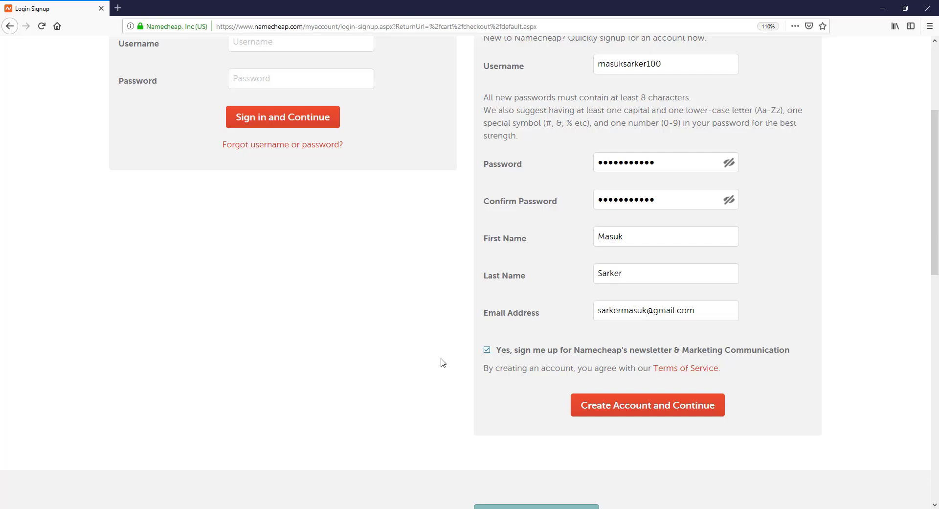
click(487, 350)
click(593, 410)
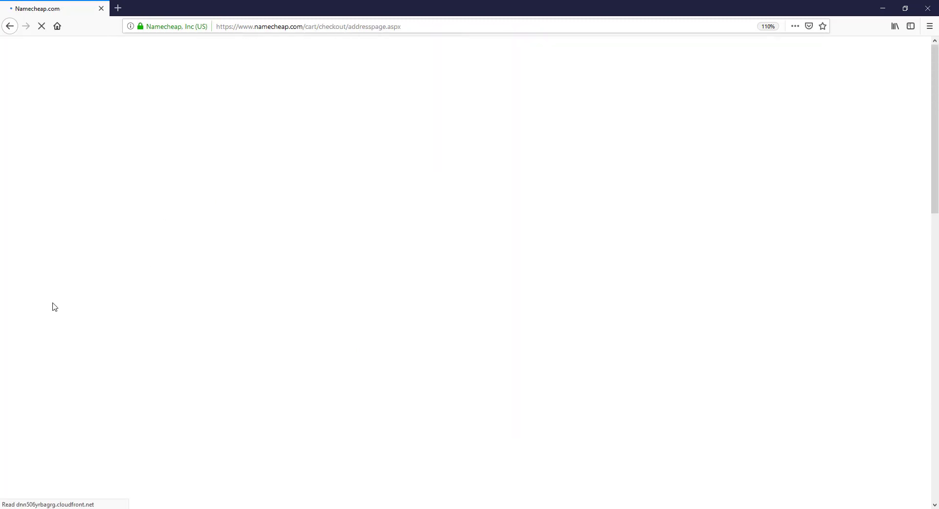
Step: Clear the company option and fill in the street address, city and state/province
scroll(62, 300, down, 2)
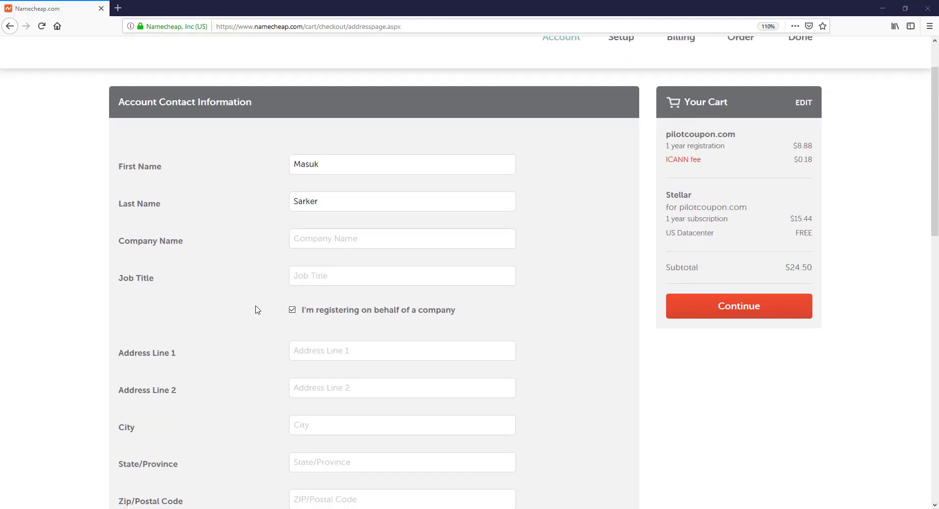
click(293, 310)
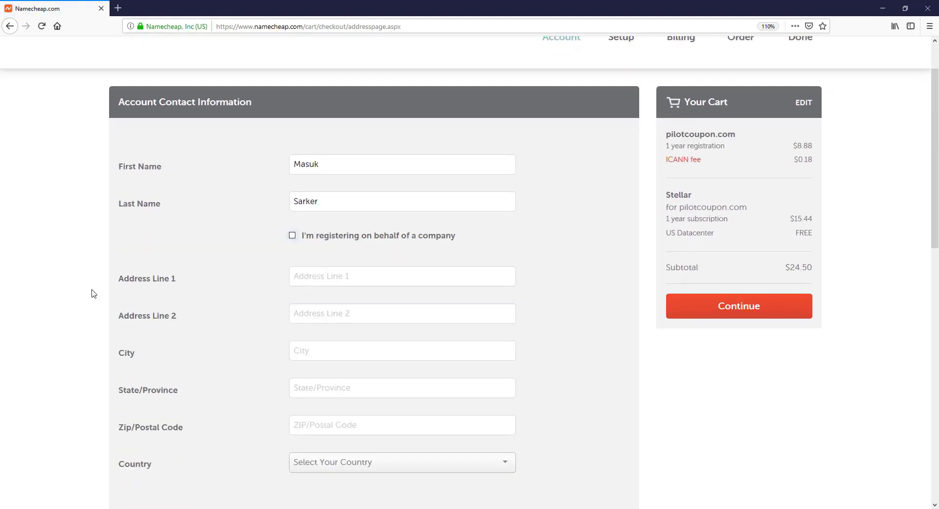
key(Tab)
click(74, 292)
click(334, 277)
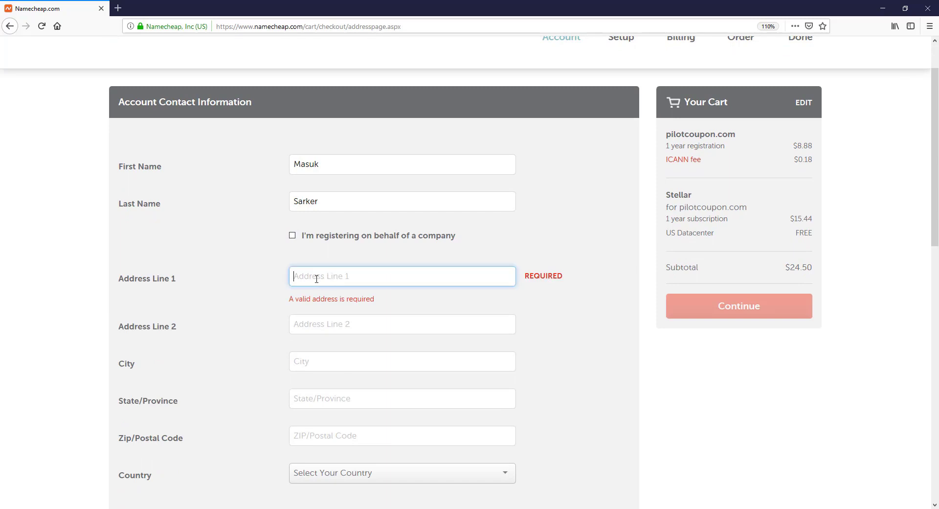
text(E-)
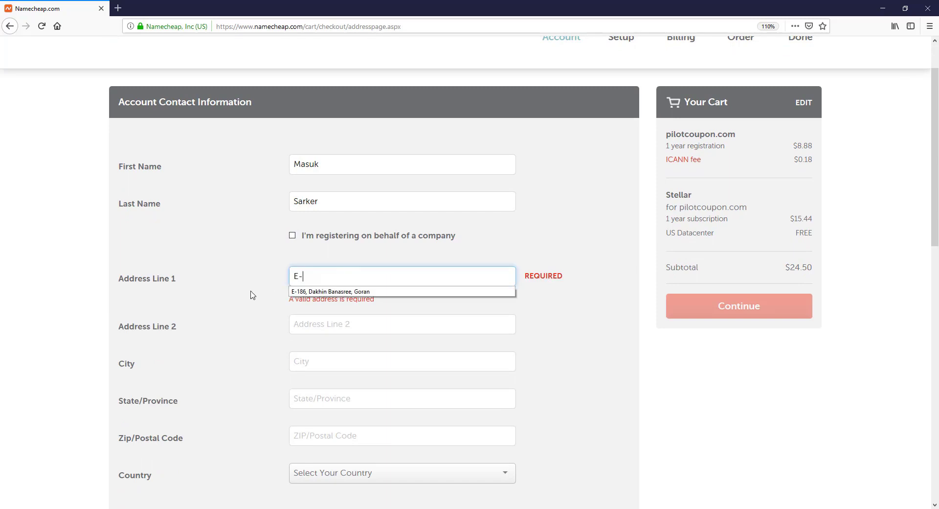
key(Down)
key(Return)
click(324, 350)
text(Dhaka)
click(328, 382)
text(Dhaka)
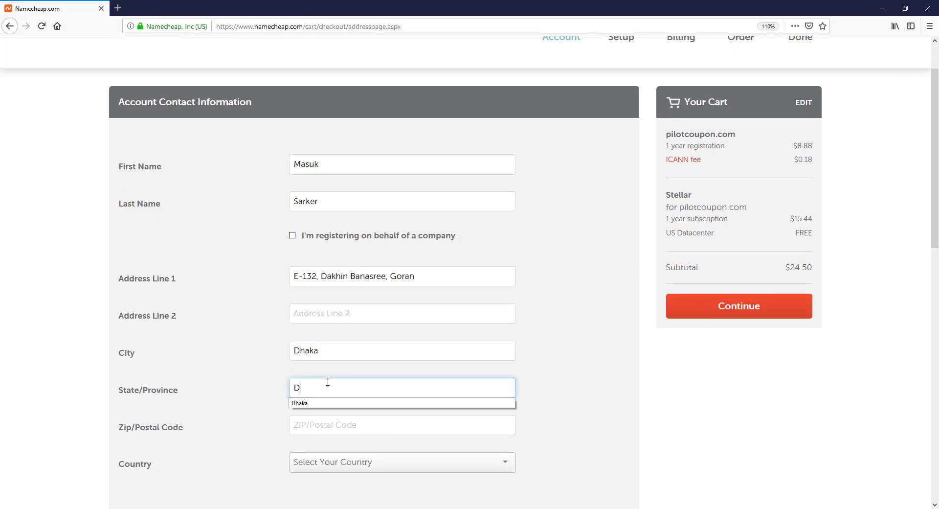
click(235, 396)
Step: Enter the postal code and set the country to Bangladesh
scroll(237, 403, down, 2)
click(326, 368)
text(1)
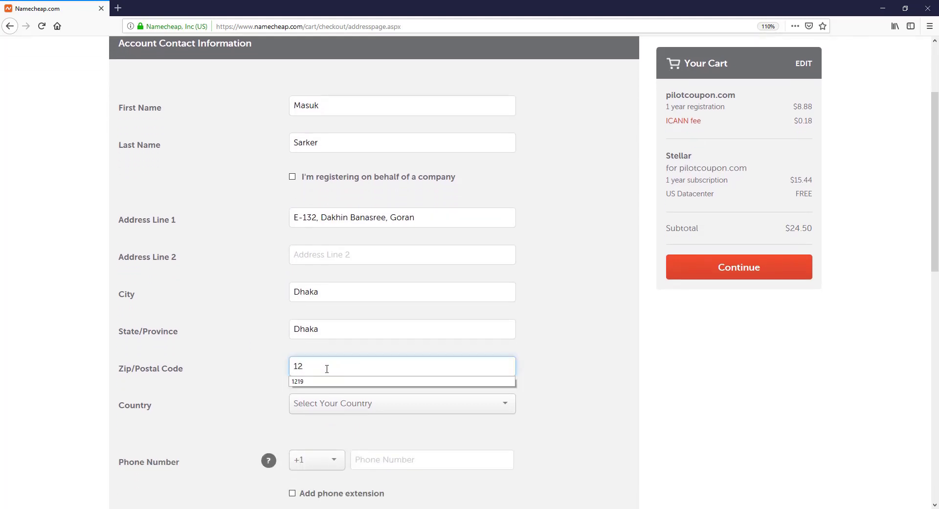
text(2)
key(Down)
key(Return)
click(233, 381)
click(340, 417)
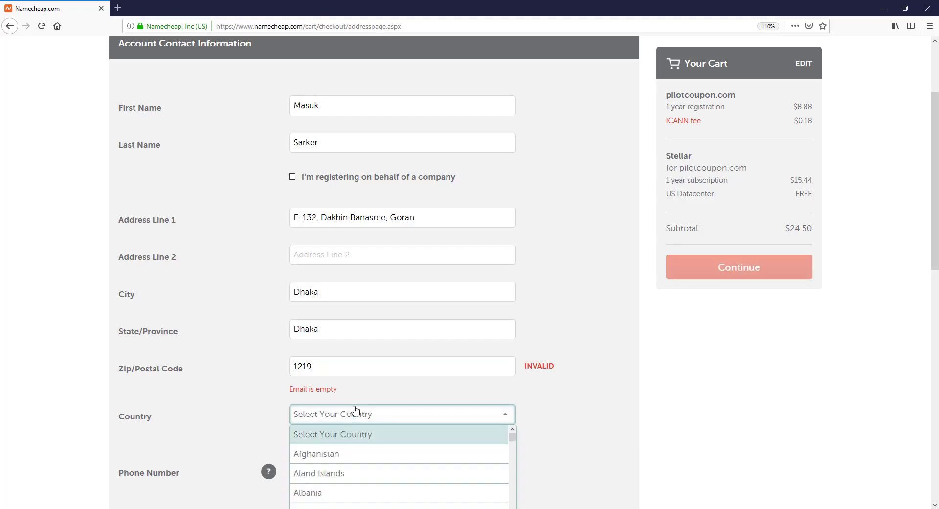
scroll(357, 412, down, 3)
scroll(355, 328, down, 3)
scroll(355, 329, down, 7)
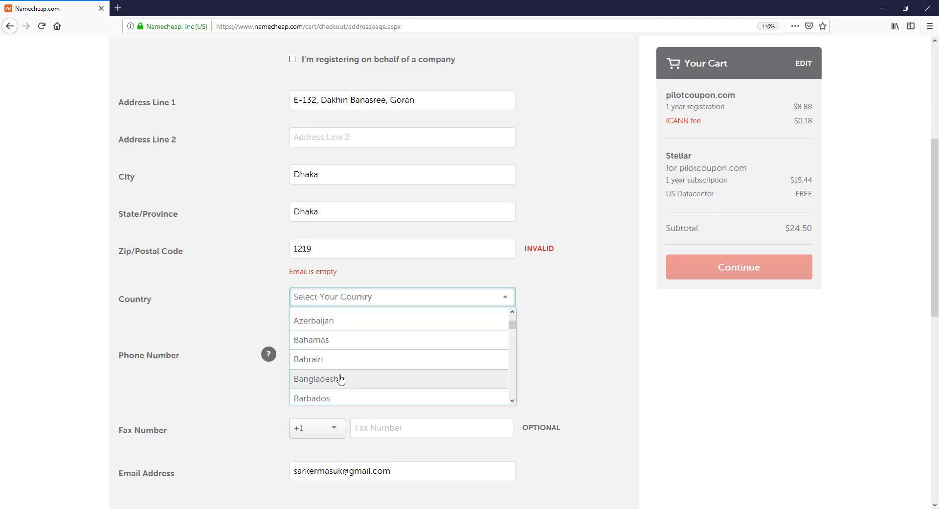
click(340, 379)
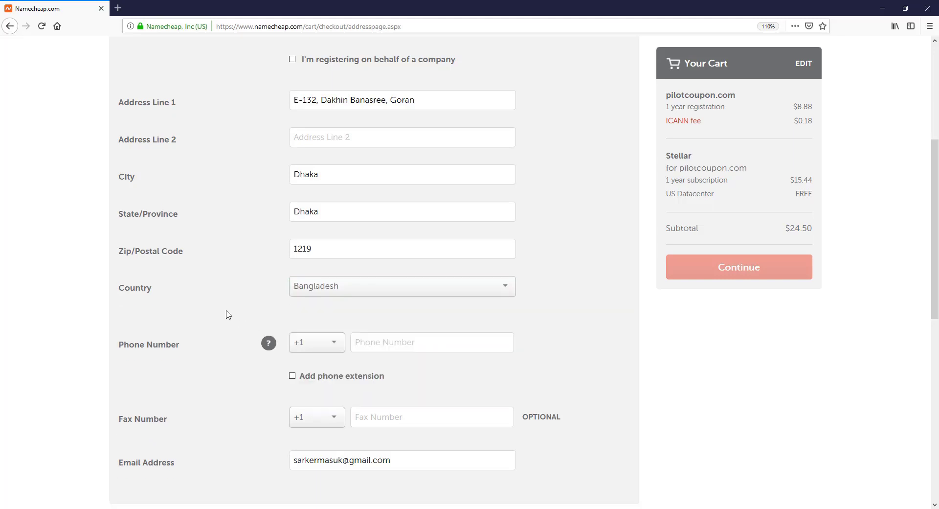
Step: Set the phone country code to +880, enter the phone number, and submit the contact form
click(326, 350)
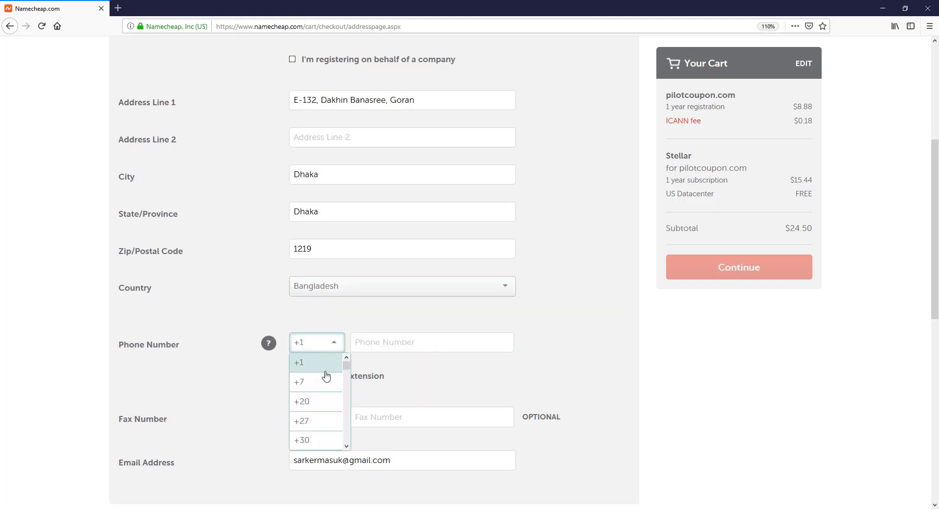
scroll(325, 376, down, 5)
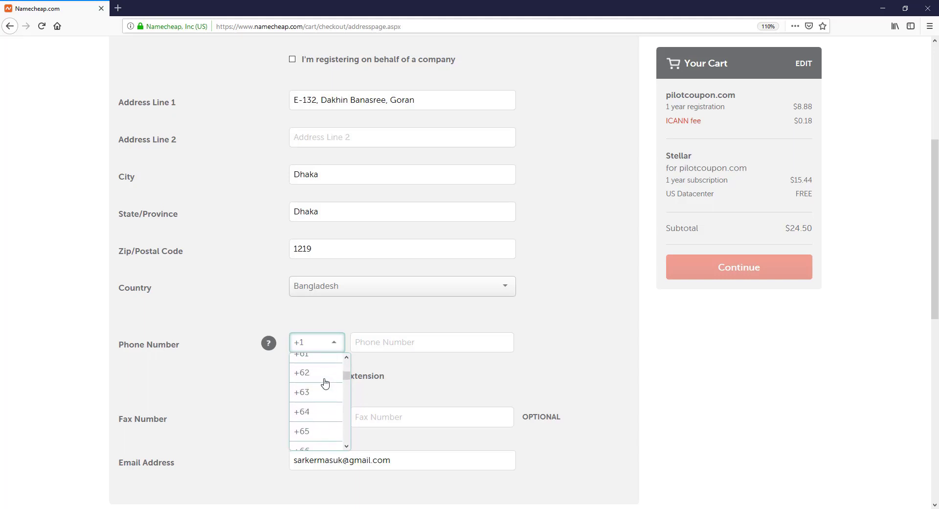
scroll(325, 383, down, 3)
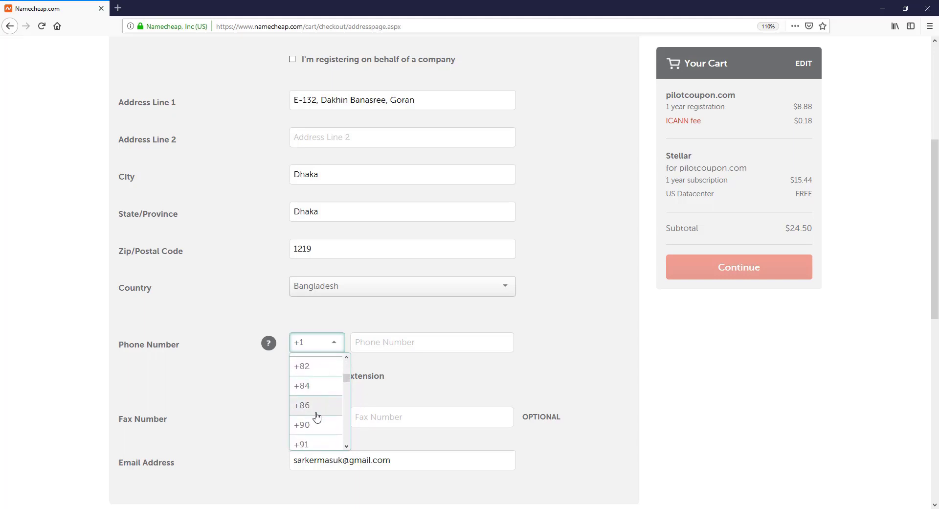
scroll(323, 396, down, 10)
scroll(323, 398, down, 15)
scroll(324, 399, down, 15)
scroll(322, 398, up, 2)
click(321, 399)
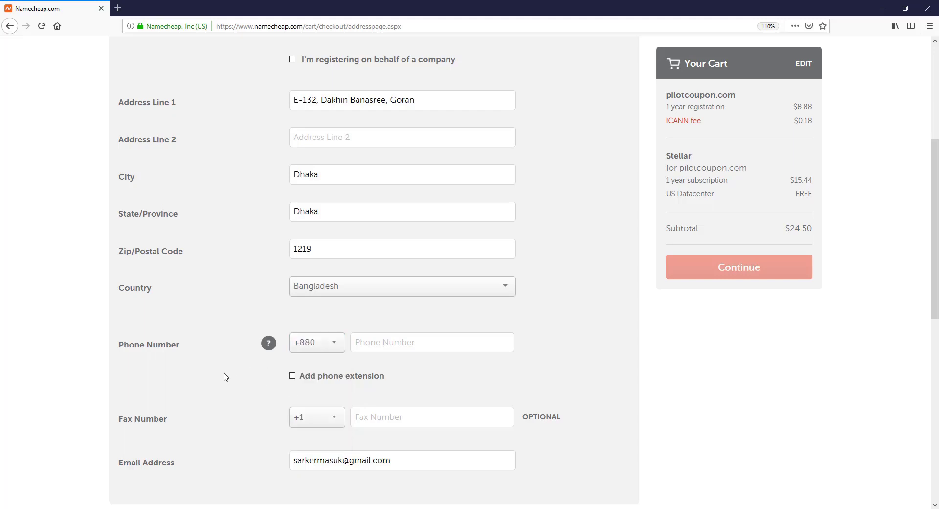
click(364, 350)
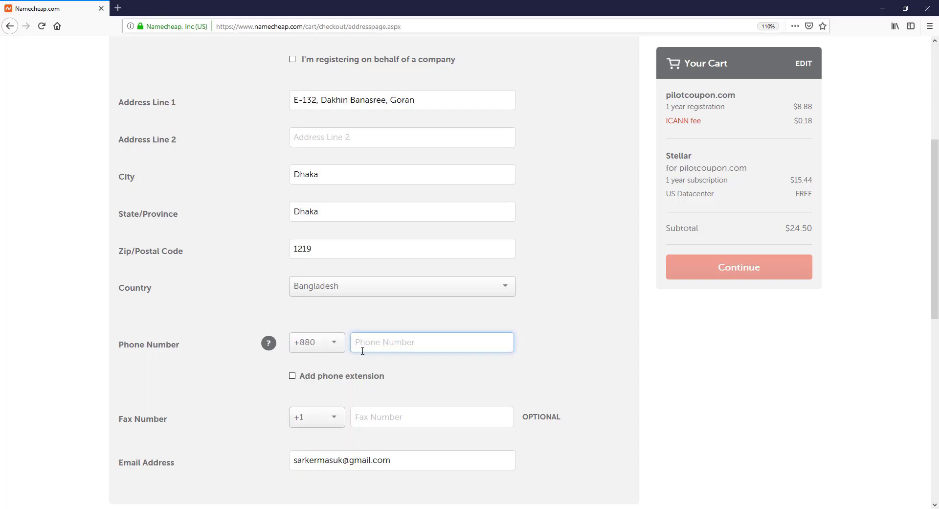
click(55, 308)
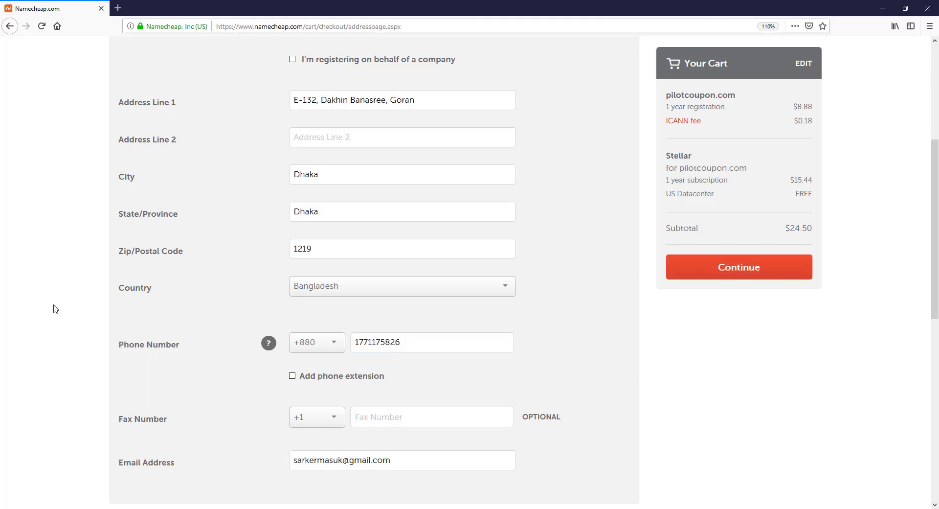
scroll(56, 308, down, 4)
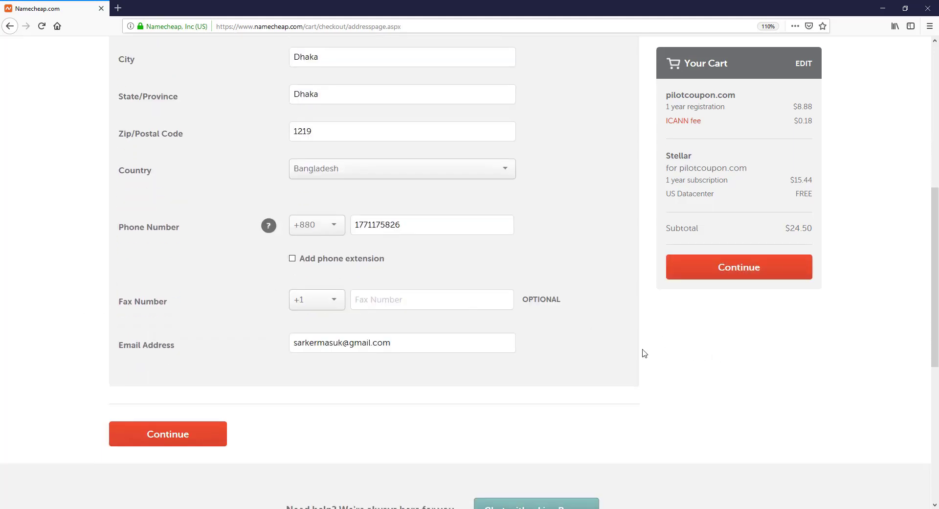
click(174, 440)
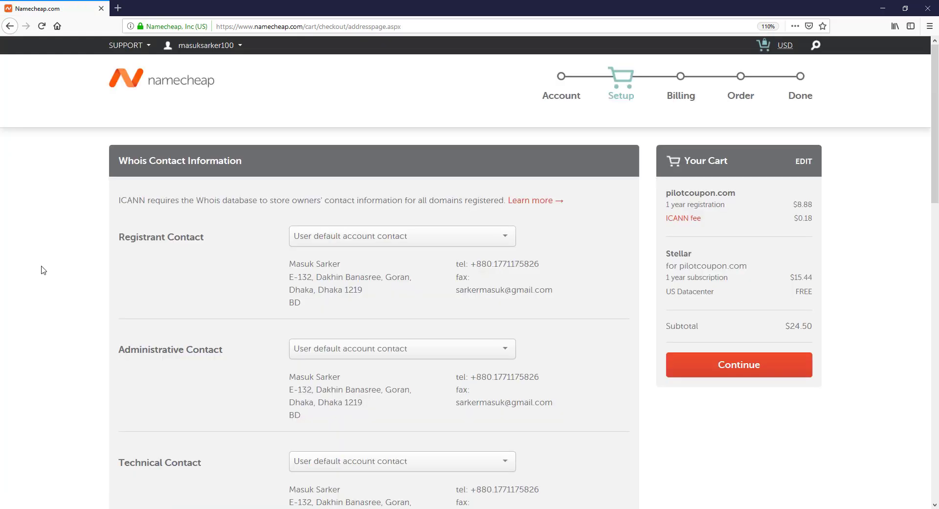
Step: Review the Whois contacts and WhoisGuard privacy section, then continue to Billing
scroll(54, 266, down, 10)
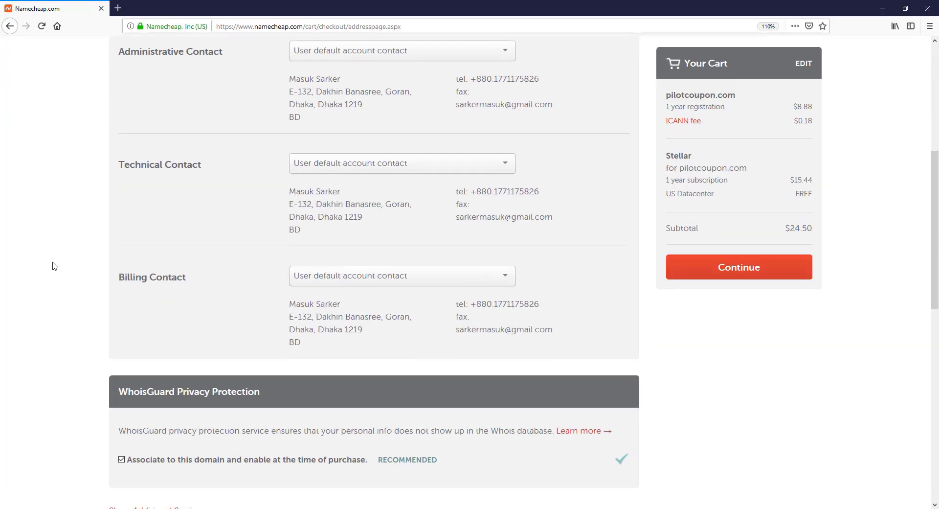
scroll(54, 266, down, 2)
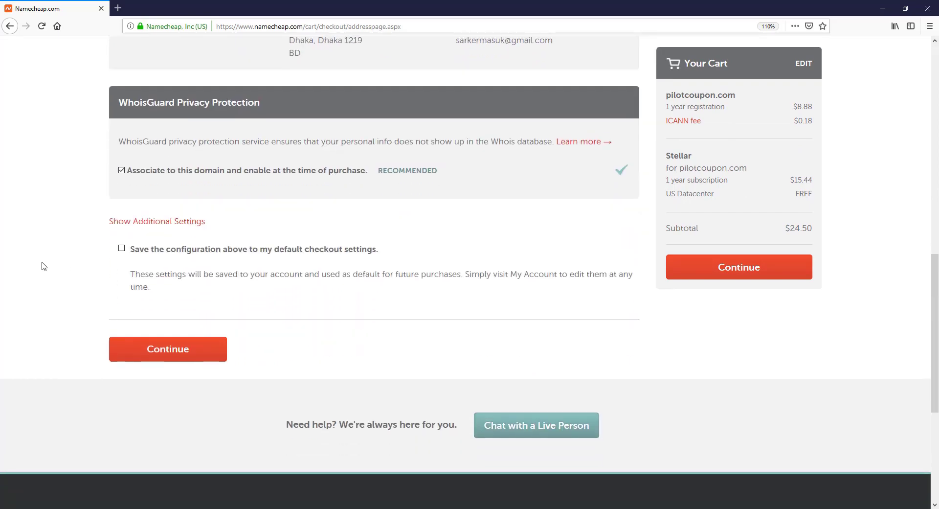
scroll(46, 282, up, 1)
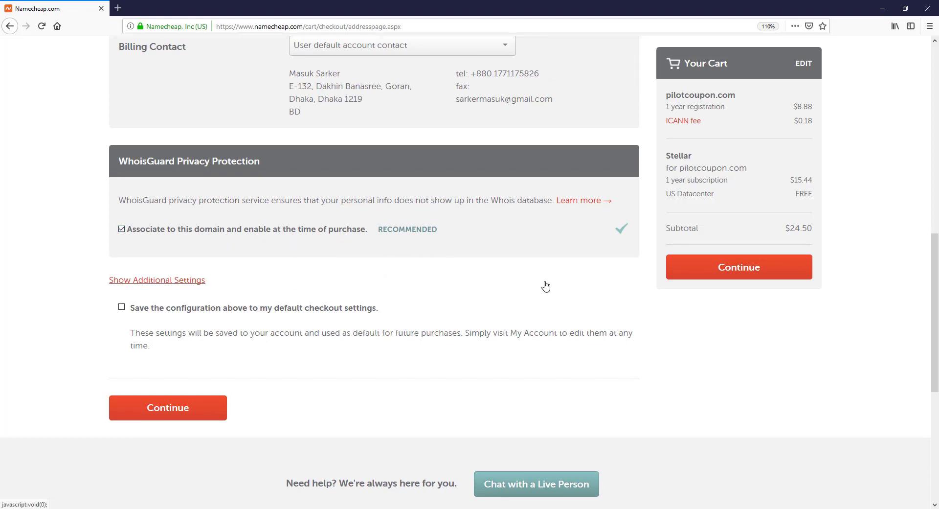
click(726, 275)
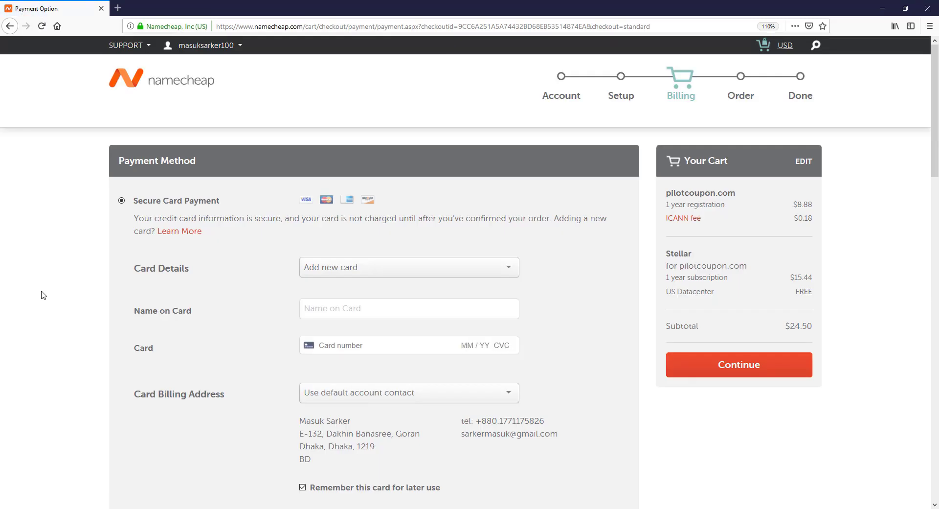
Step: Choose PayPal as the payment method for the $24.50 order and continue to Order Review
drag(786, 327, 825, 325)
click(43, 309)
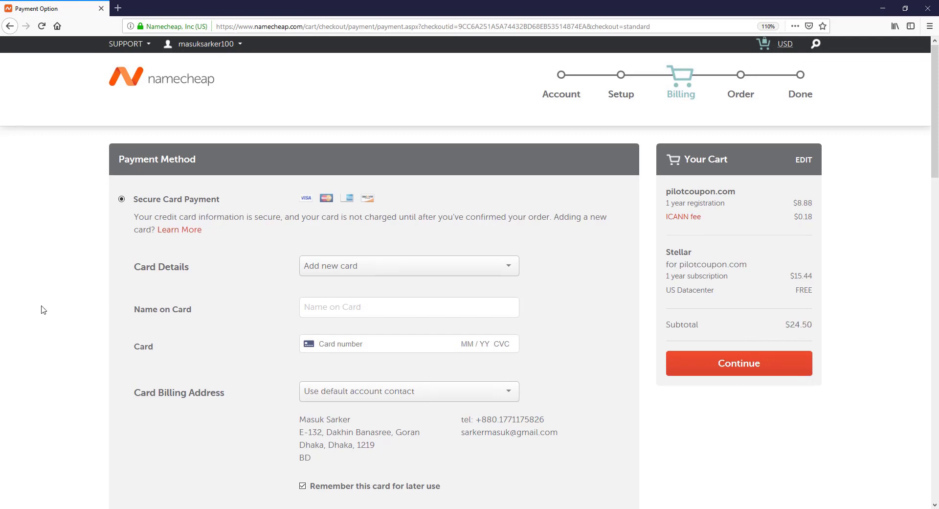
scroll(43, 309, down, 3)
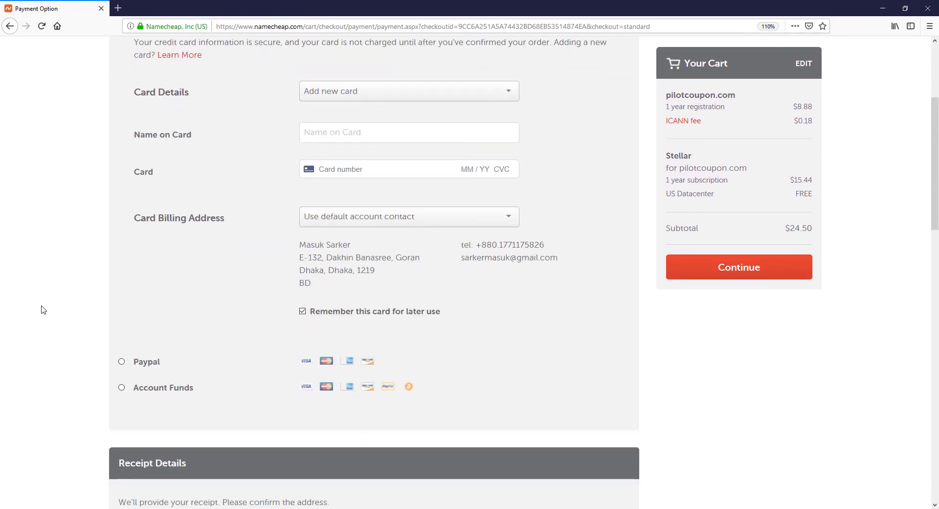
scroll(41, 309, down, 1)
click(121, 300)
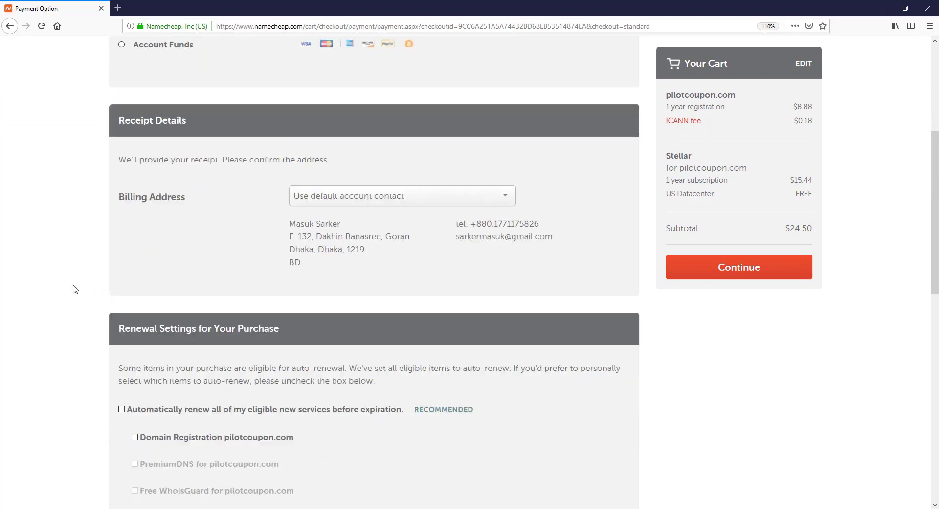
scroll(55, 289, up, 3)
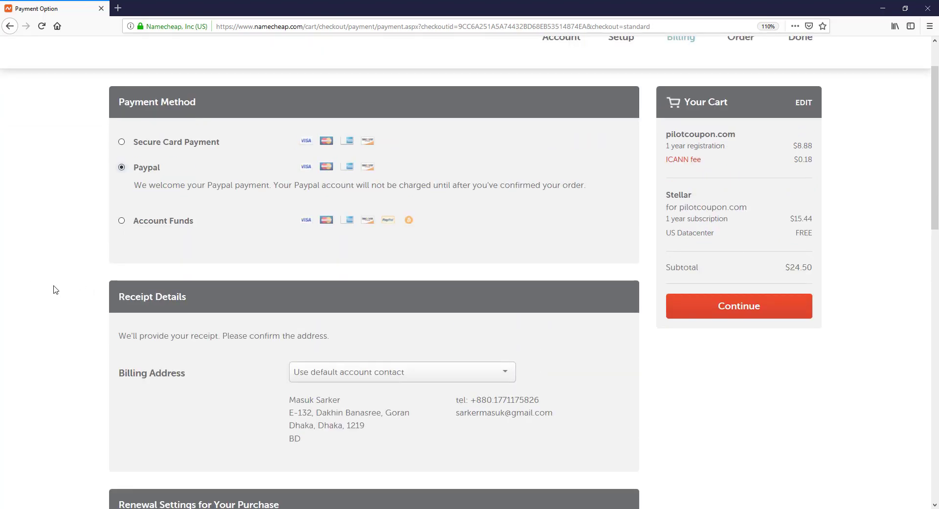
scroll(55, 289, down, 2)
click(733, 268)
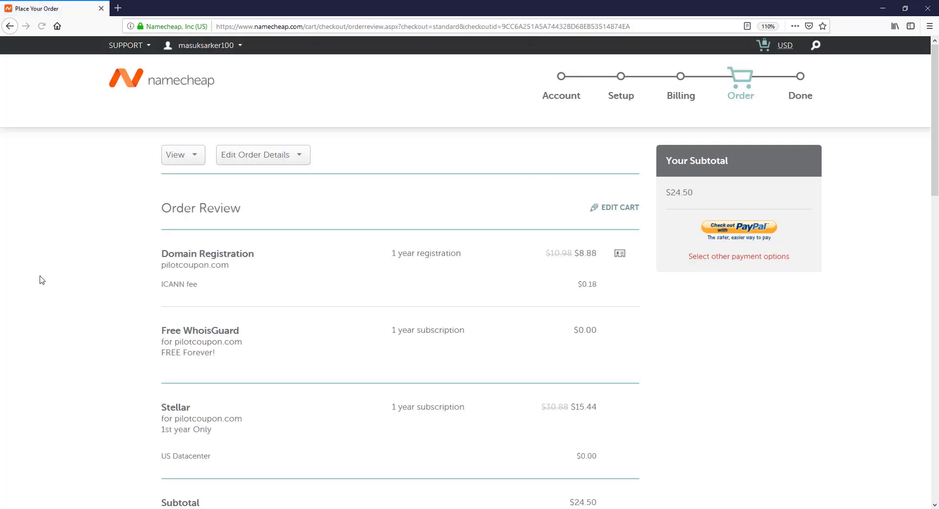
Step: Tick the Terms of Service agreement, check out with PayPal, and start entering the PayPal password
click(740, 230)
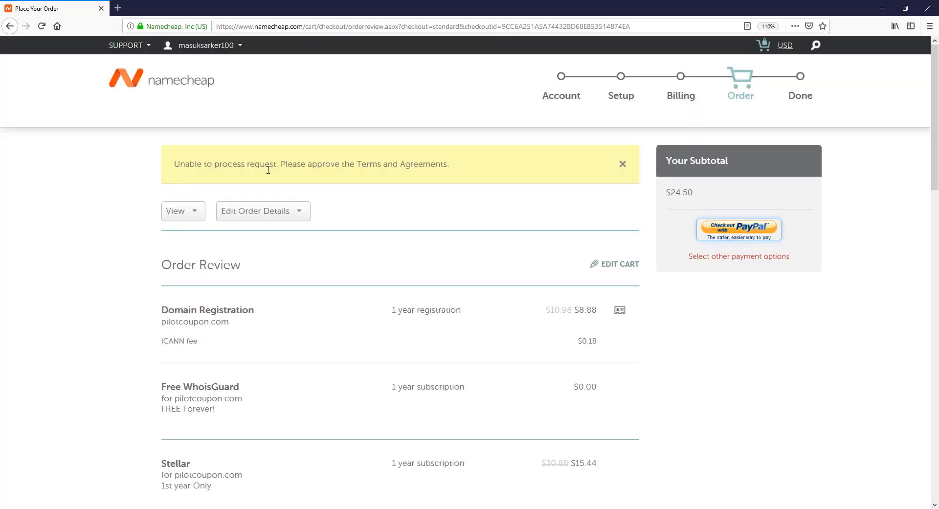
drag(353, 165, 444, 165)
click(93, 220)
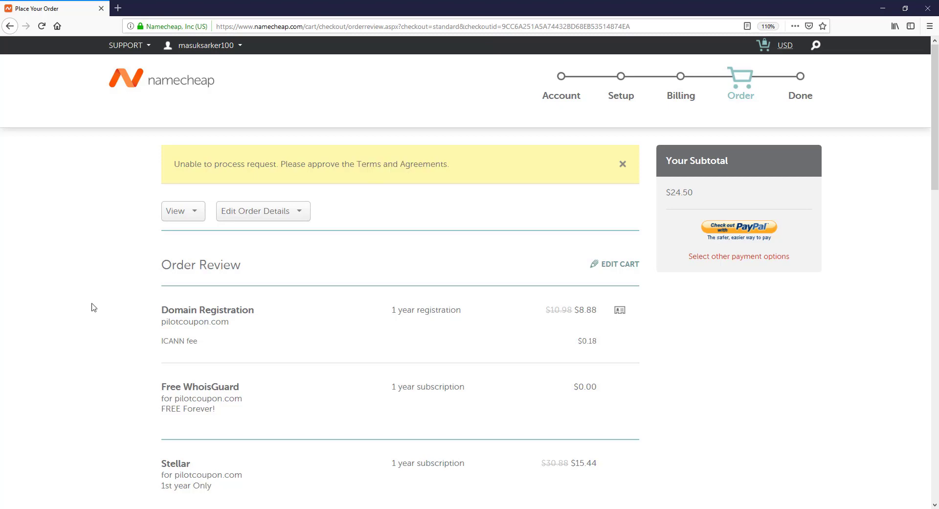
scroll(93, 307, down, 15)
scroll(91, 308, up, 5)
click(165, 189)
click(177, 337)
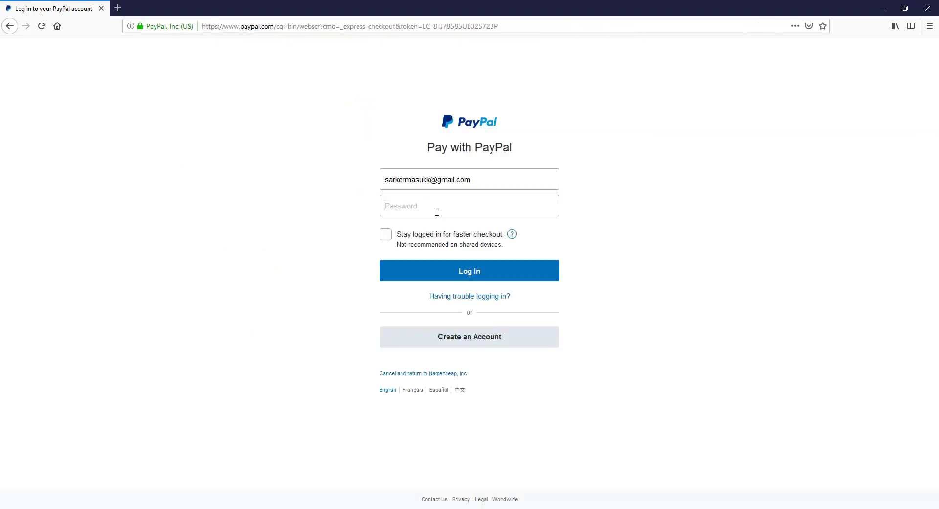
click(436, 212)
text(**)
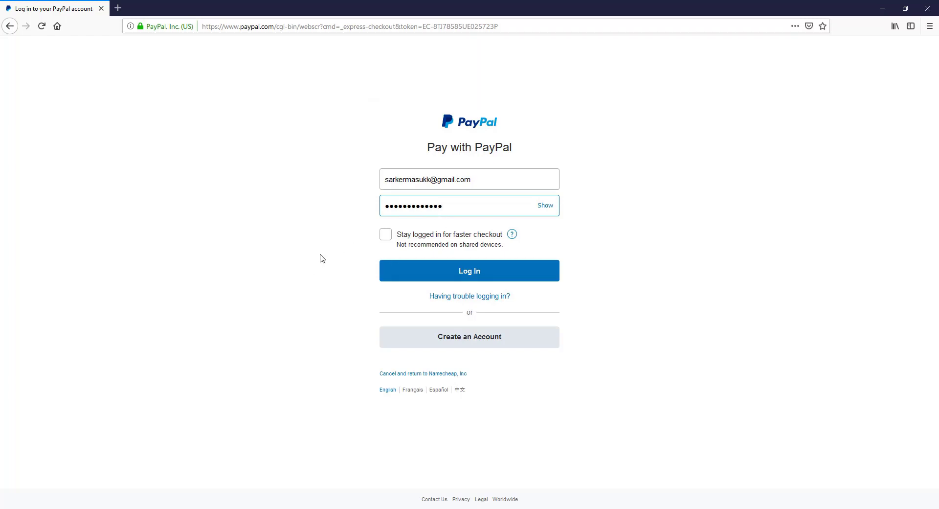
Step: Log in to PayPal, decline saving the login, and pay $24.50 from PayPal Balance (USD)
click(475, 272)
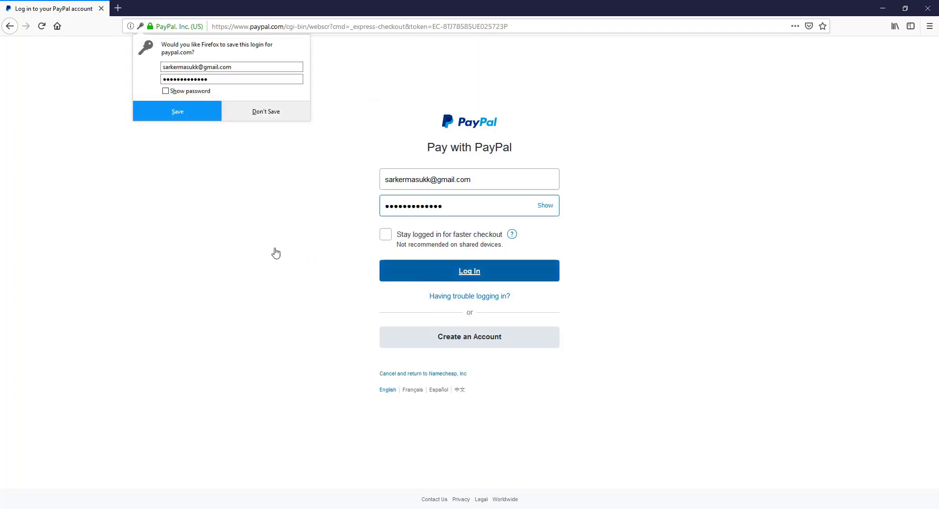
click(266, 116)
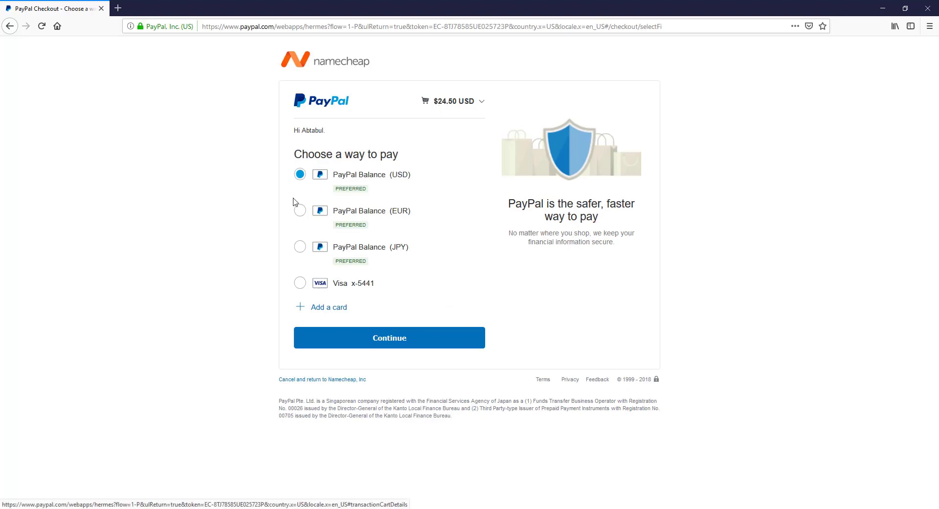
click(293, 327)
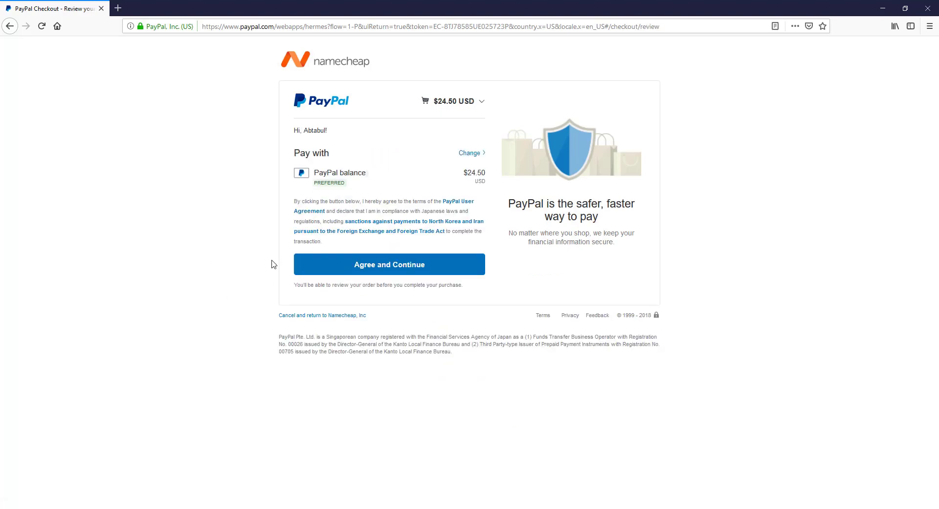
click(397, 269)
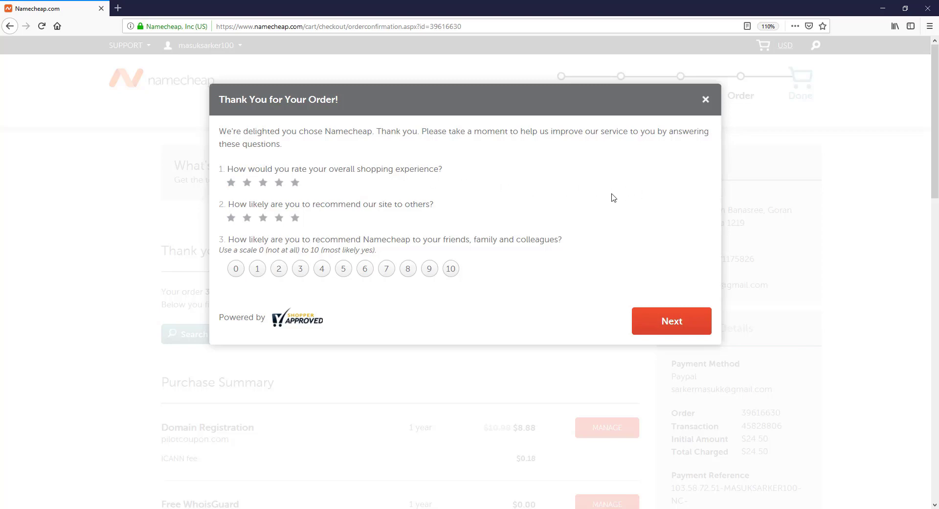
Step: Dismiss the order feedback survey, review the order summary, and open a new browser tab
click(704, 100)
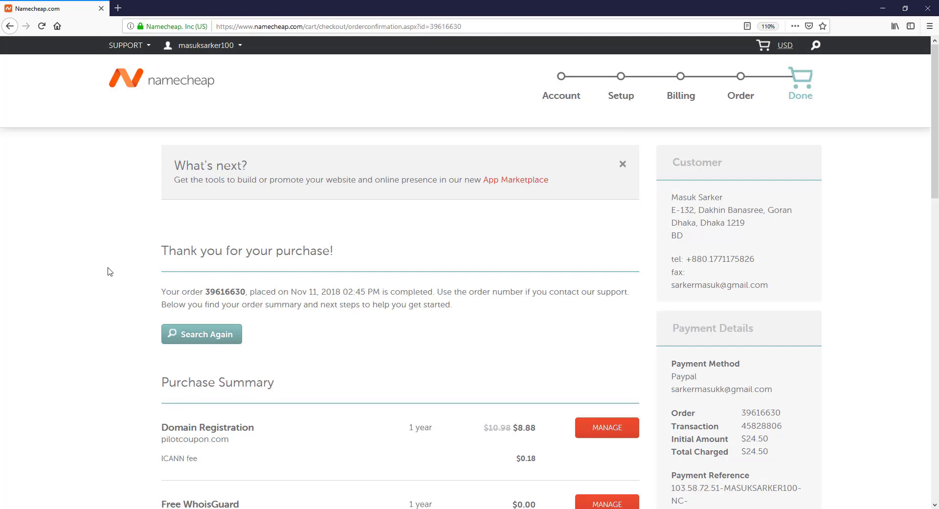
scroll(110, 273, down, 6)
scroll(109, 274, up, 6)
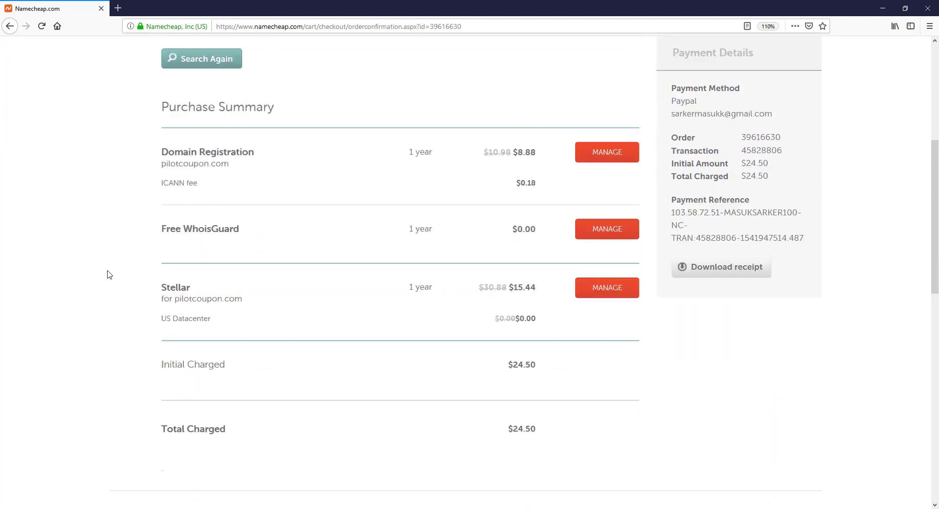
click(117, 8)
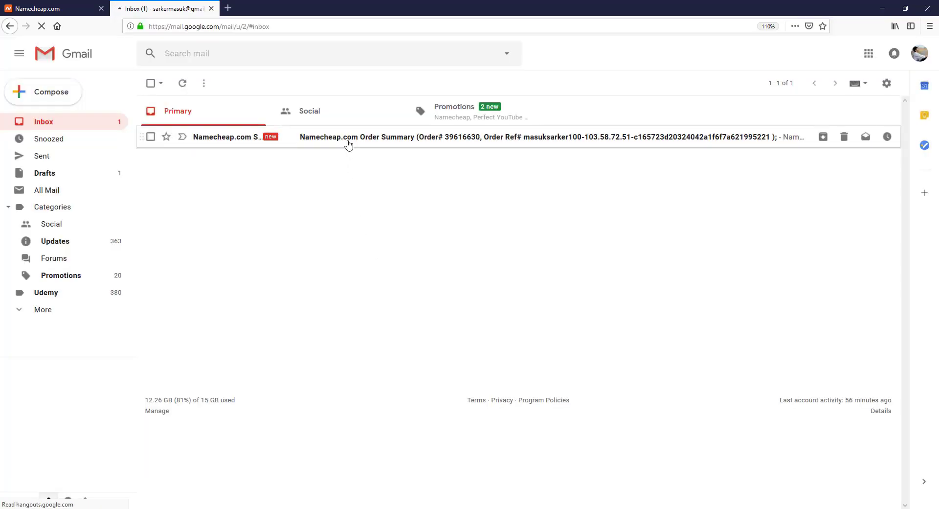
Step: Read the Namecheap order summary email, then go back to the inbox and reload it for new mail
click(348, 139)
scroll(417, 257, down, 1)
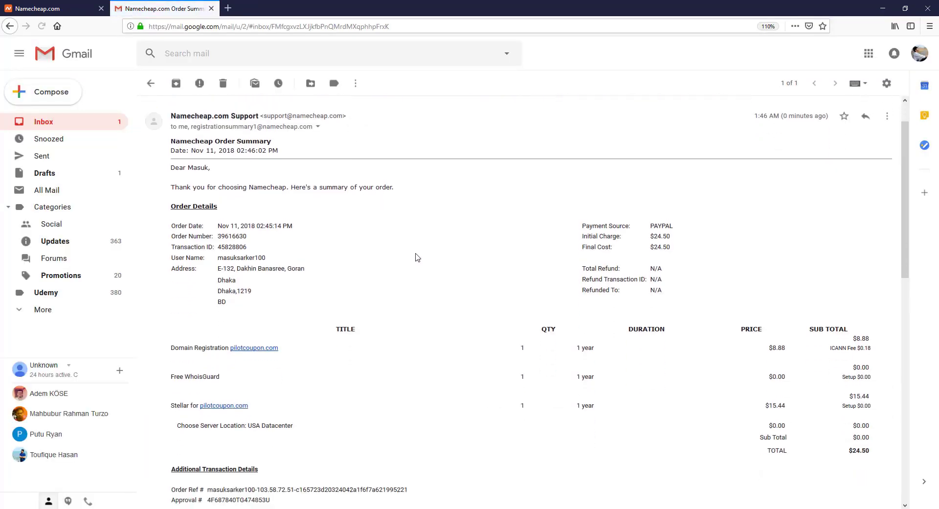
scroll(417, 258, down, 10)
scroll(413, 264, up, 8)
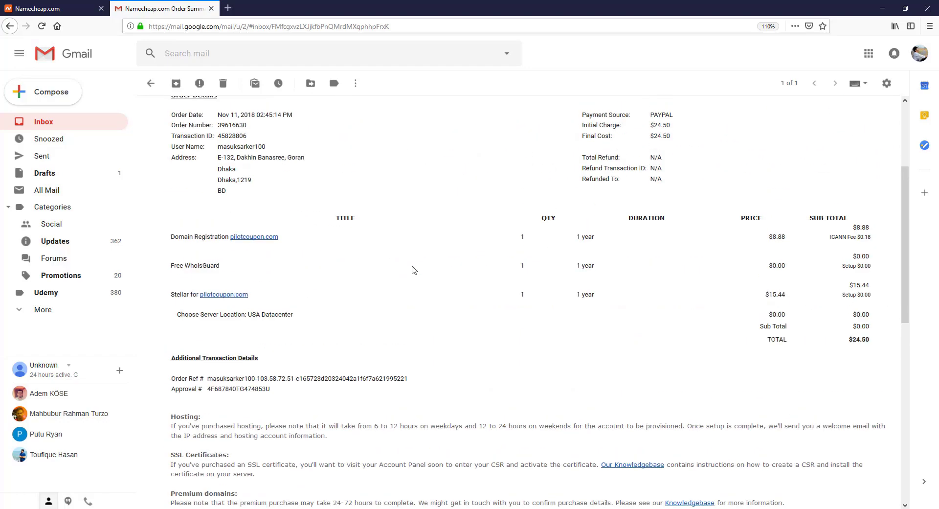
scroll(414, 269, up, 5)
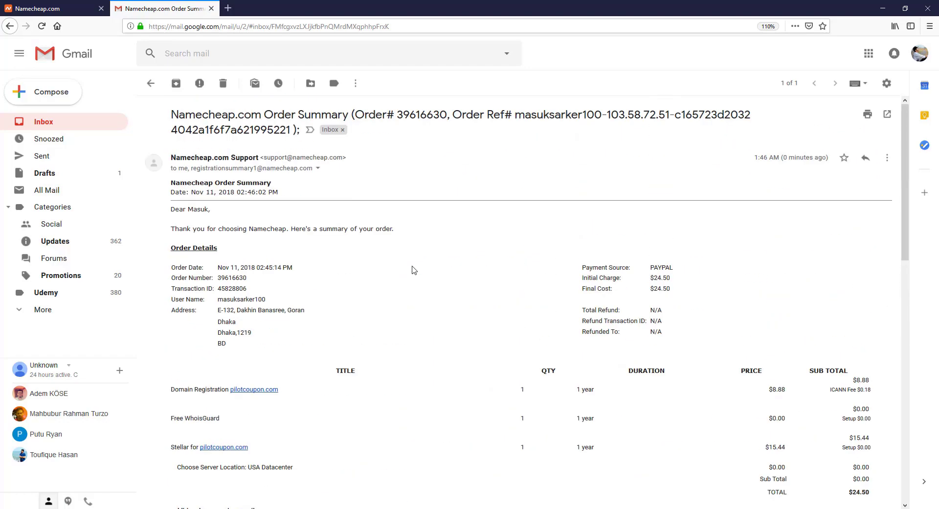
click(59, 121)
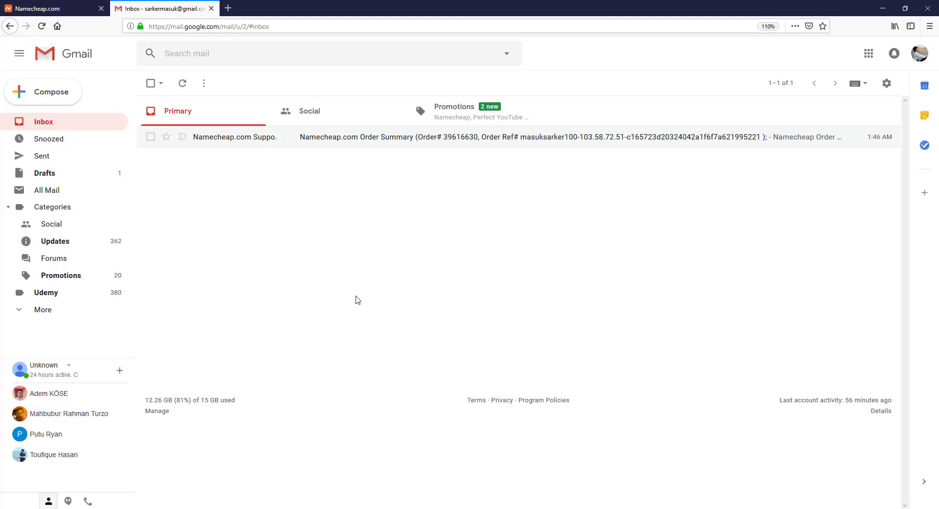
key(F5)
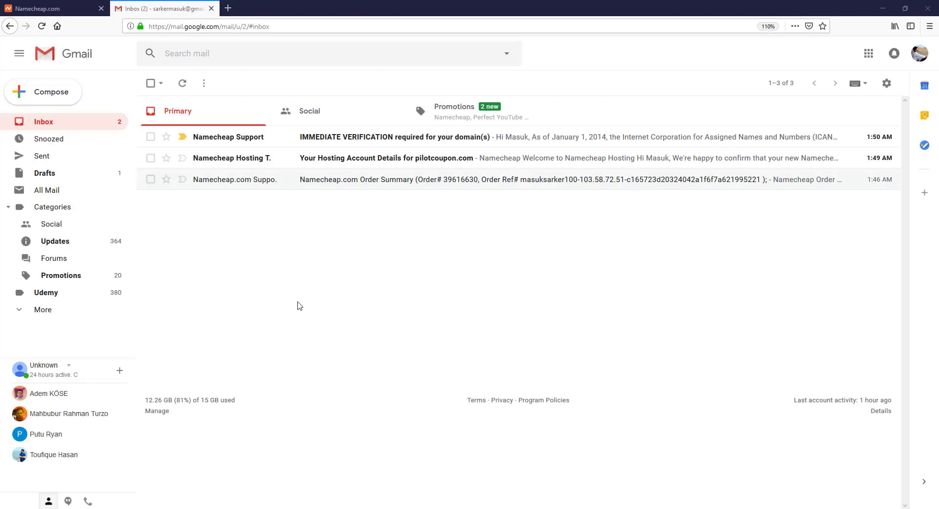
Step: Open the pilotcoupon.com hosting account details email and highlight its server hostname, IP address and main domain
click(360, 159)
scroll(301, 309, down, 4)
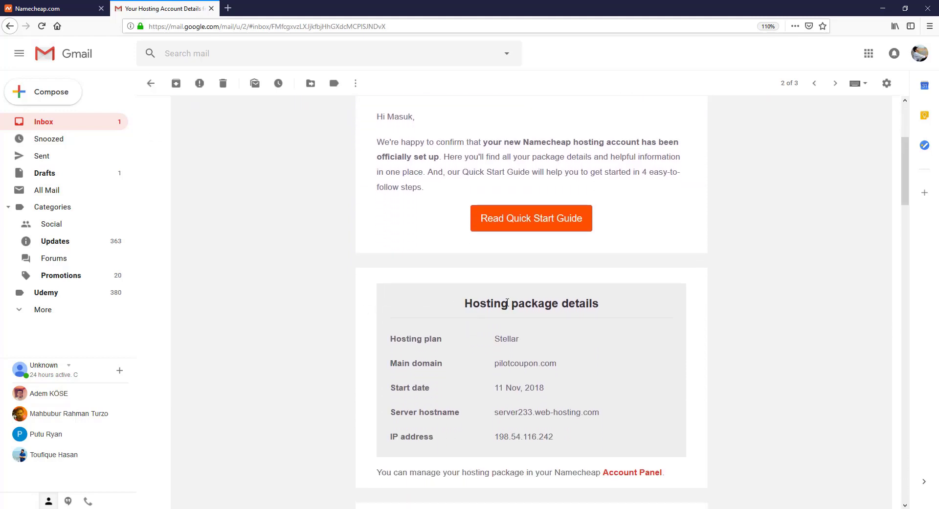
scroll(318, 305, down, 2)
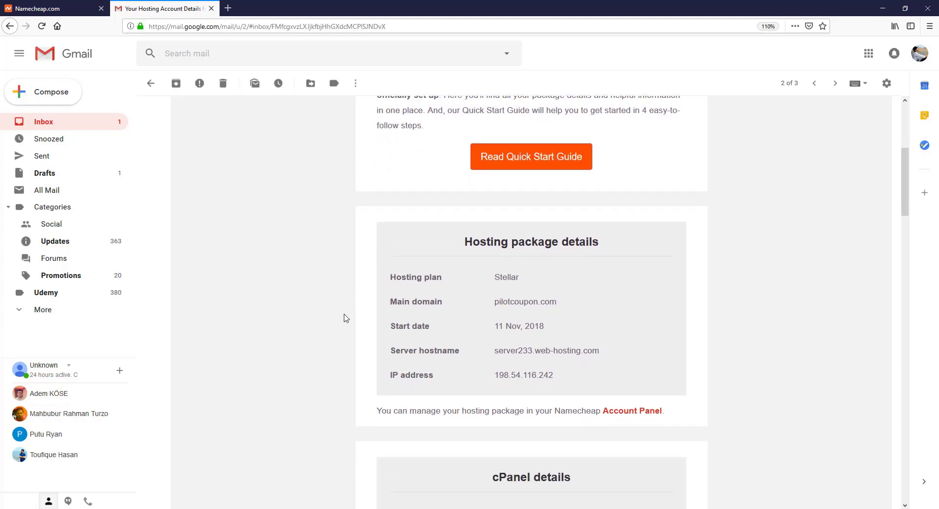
drag(511, 351, 568, 355)
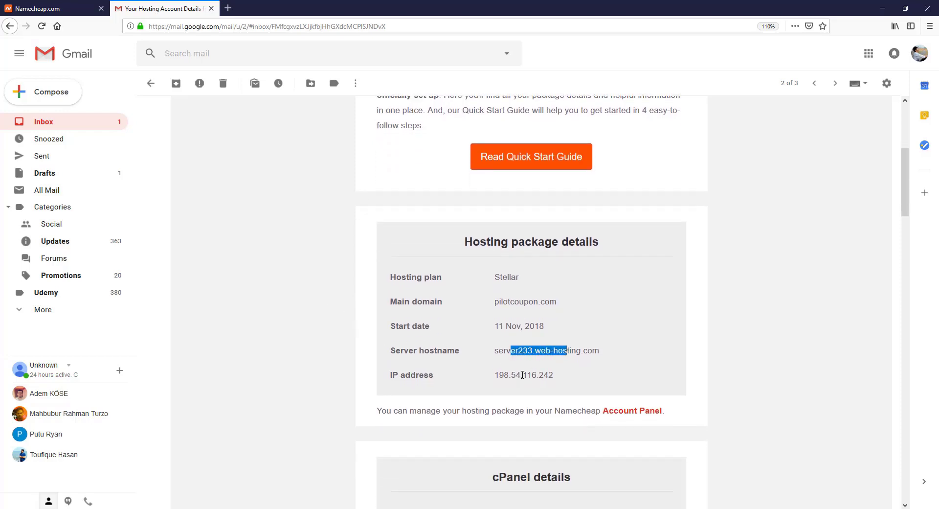
drag(522, 375, 547, 375)
click(350, 303)
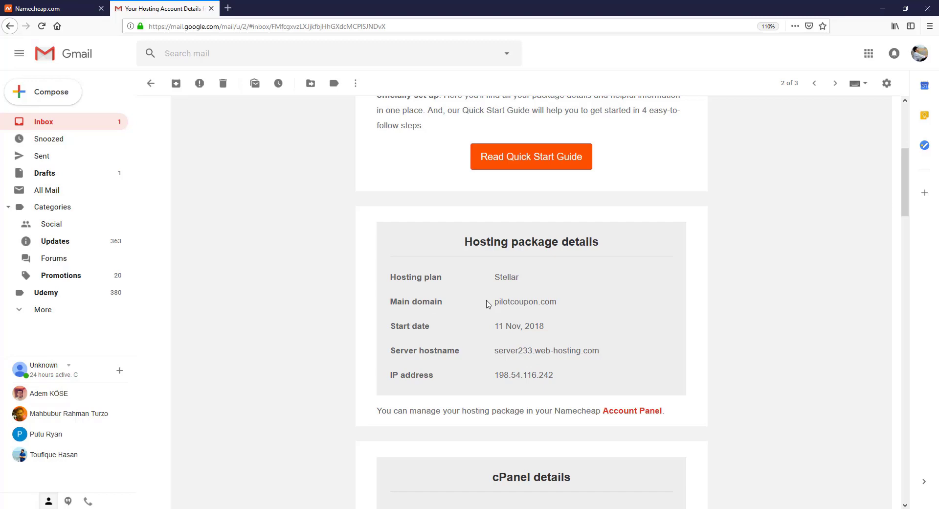
drag(496, 306, 556, 308)
click(256, 318)
drag(256, 318, 321, 322)
click(322, 323)
Step: Locate and highlight the cPanel username and password in the account details
scroll(321, 324, down, 5)
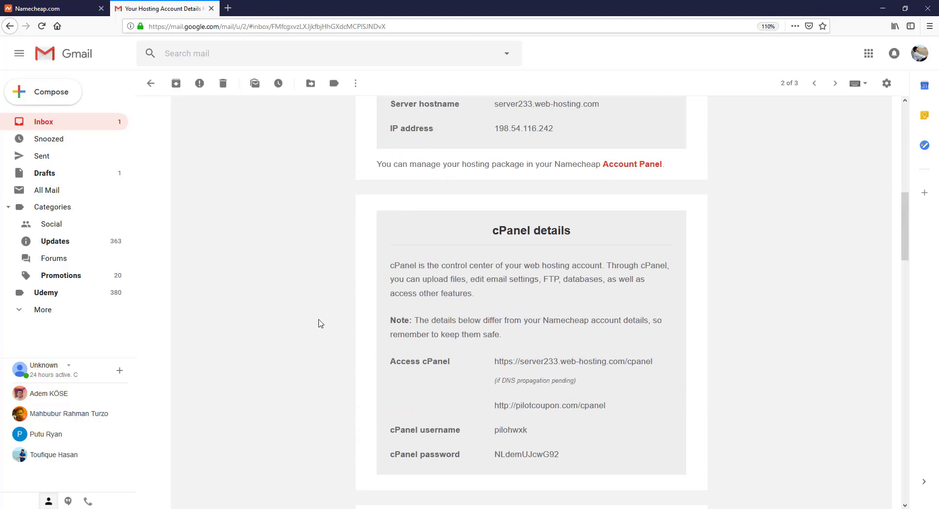
scroll(377, 364, down, 3)
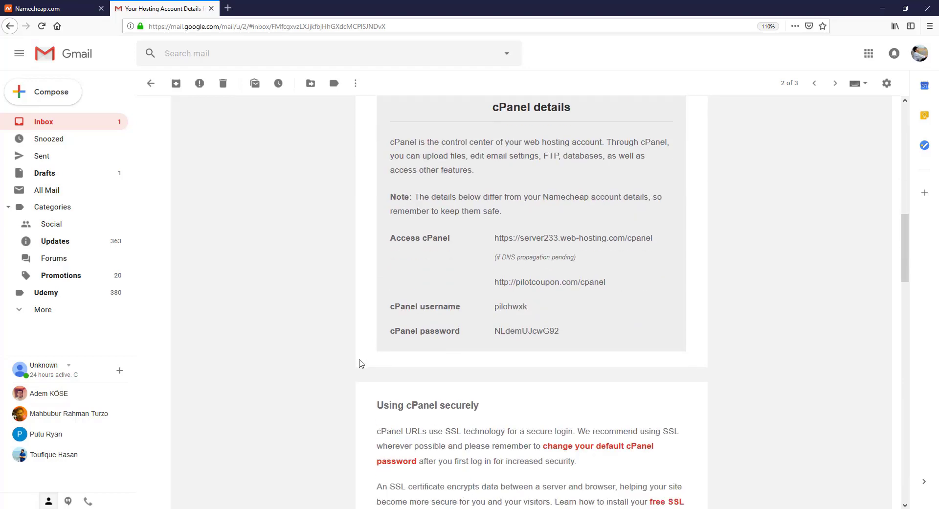
scroll(326, 362, up, 2)
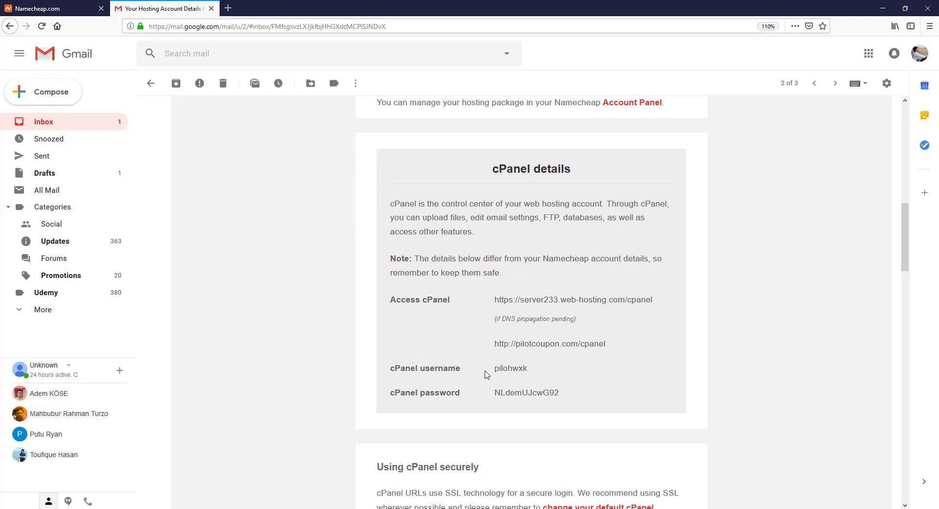
drag(495, 371, 533, 377)
click(532, 395)
double_click(532, 395)
click(734, 368)
Step: Review the nameserver details further down the email, then return to the inbox list
scroll(722, 354, up, 2)
scroll(722, 355, down, 2)
scroll(722, 354, down, 10)
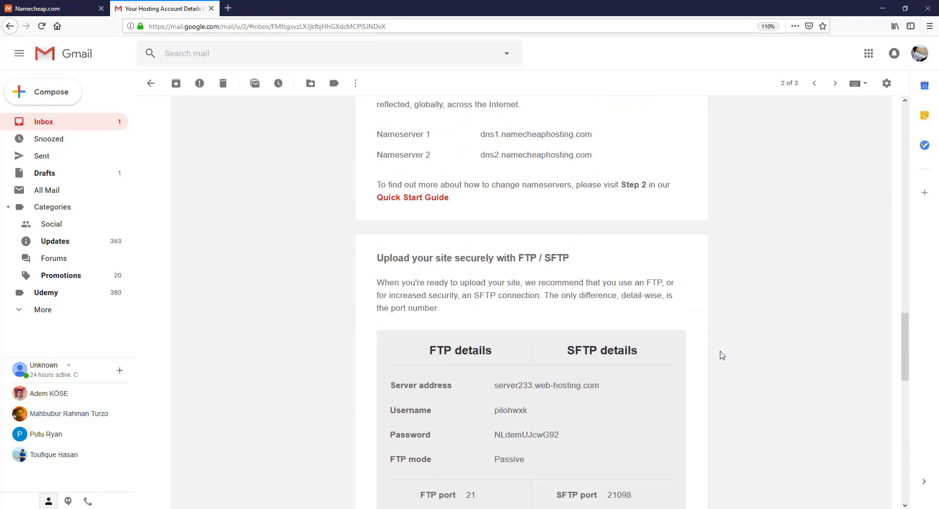
scroll(603, 331, up, 5)
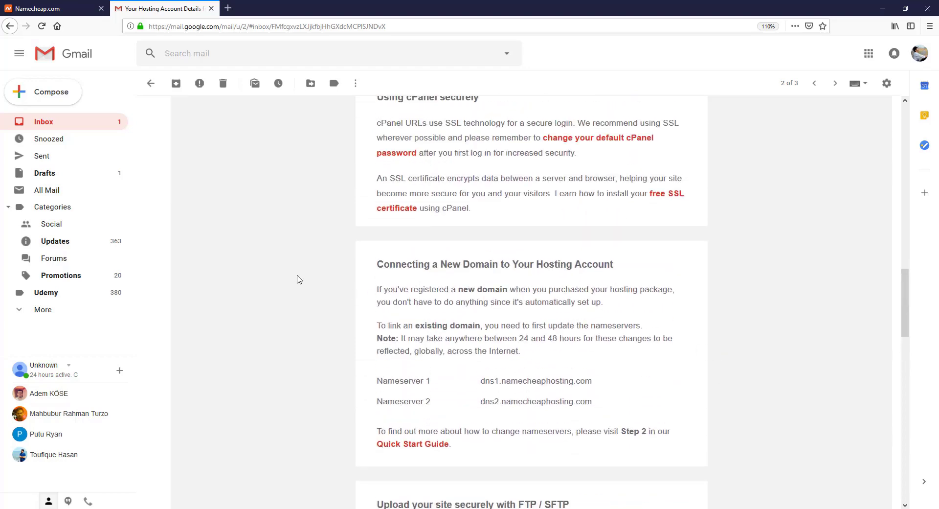
scroll(392, 266, down, 1)
drag(382, 319, 426, 320)
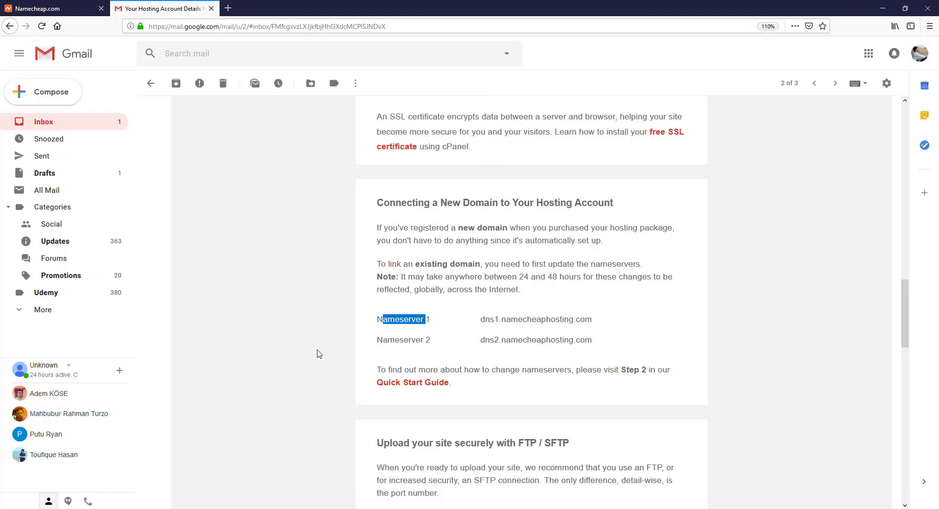
scroll(337, 355, down, 4)
click(309, 343)
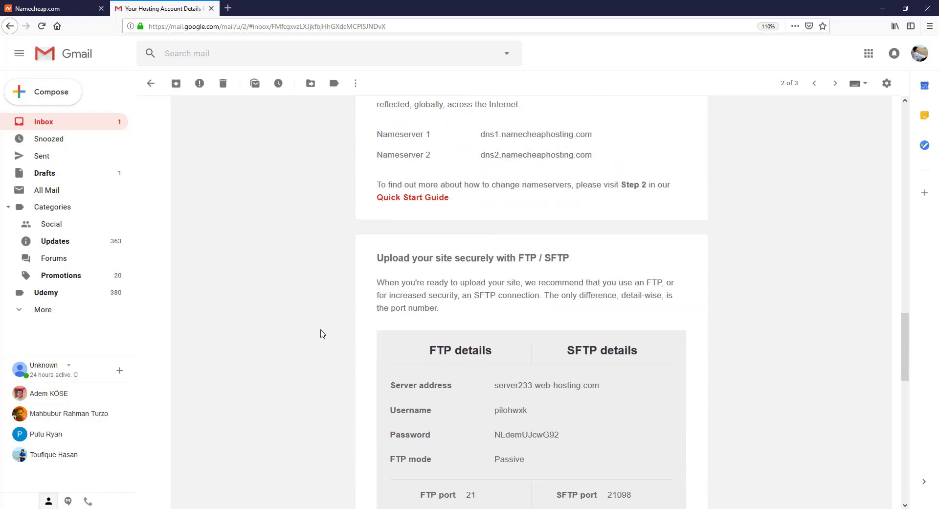
scroll(323, 334, down, 7)
scroll(321, 336, down, 5)
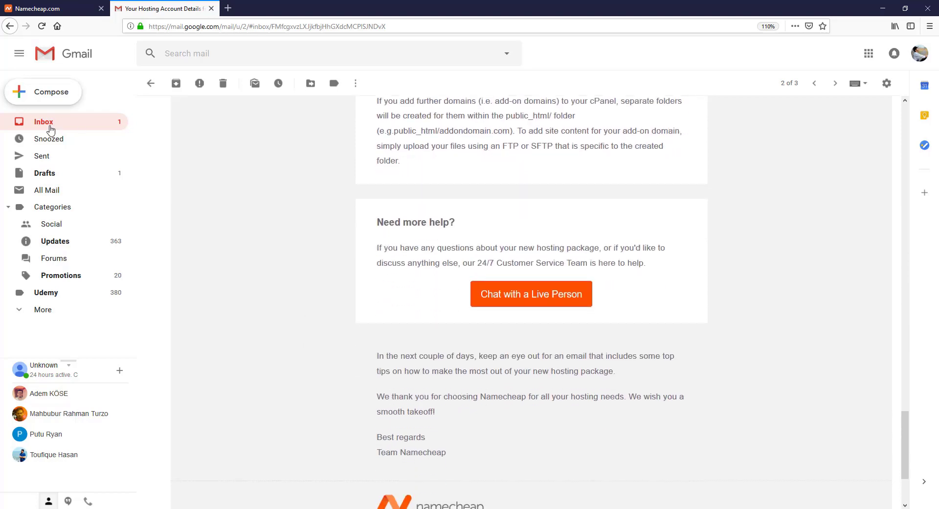
click(50, 128)
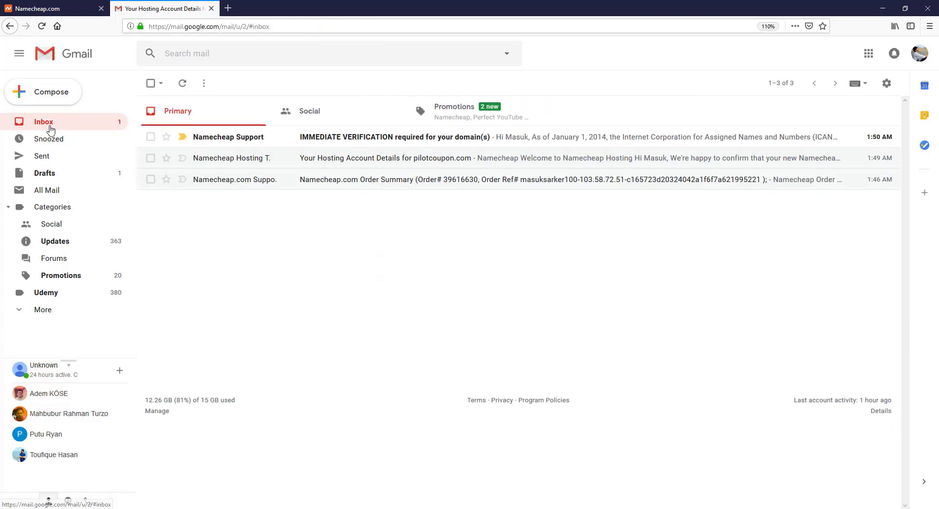
Step: Verify the pilotcoupon.com registrant email via the IMMEDIATE VERIFICATION email's link, then close the Success page
click(340, 140)
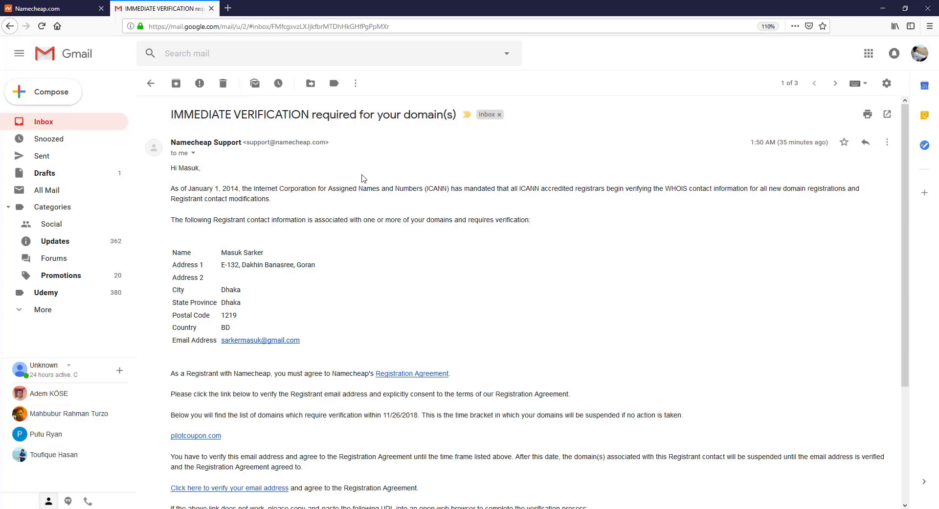
scroll(362, 179, down, 5)
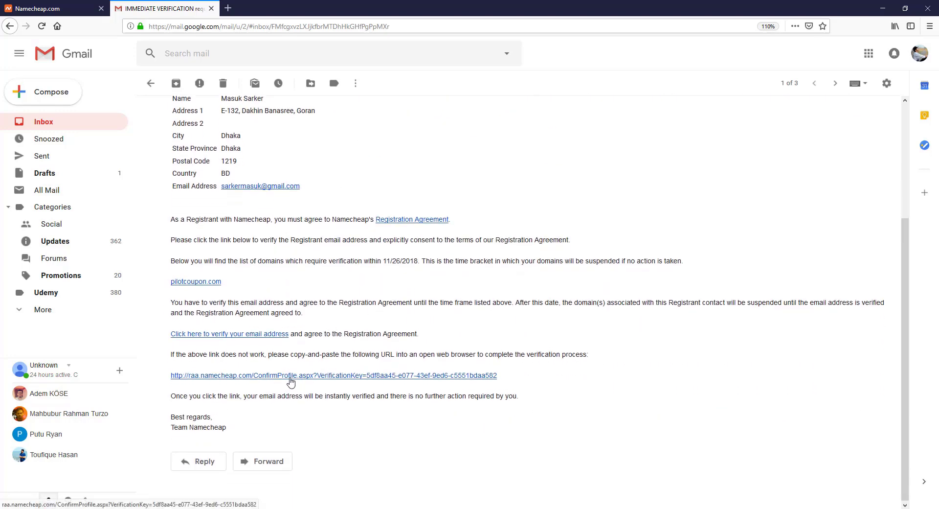
click(307, 375)
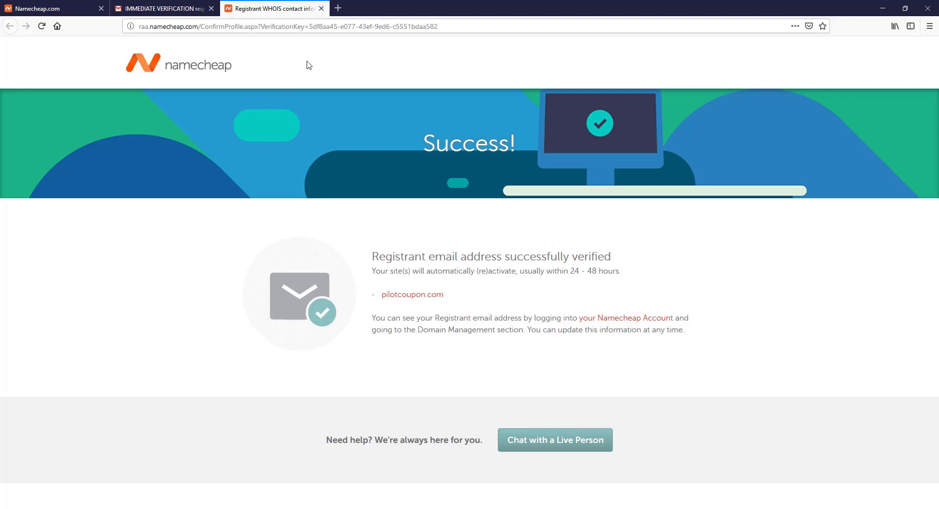
key(ctrl+w)
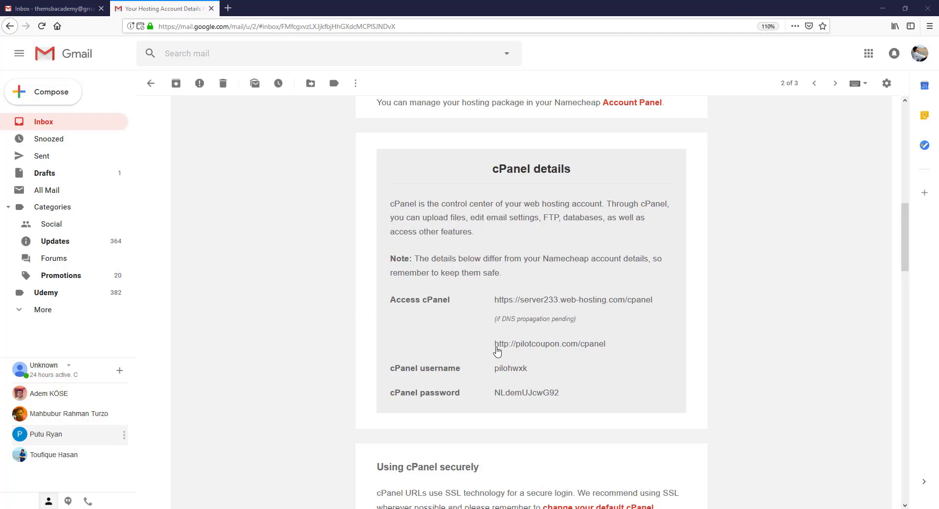
double_click(500, 344)
drag(534, 348, 576, 344)
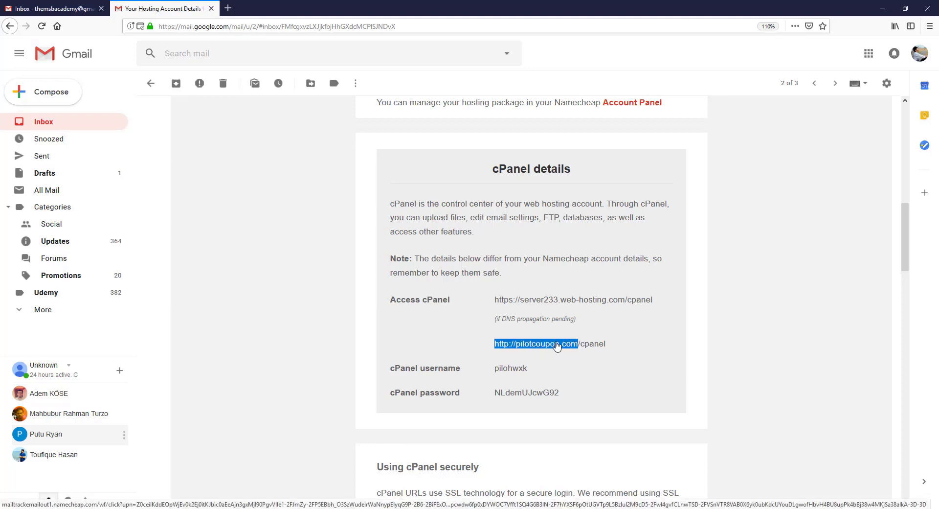
right_click(557, 343)
click(585, 416)
click(231, 10)
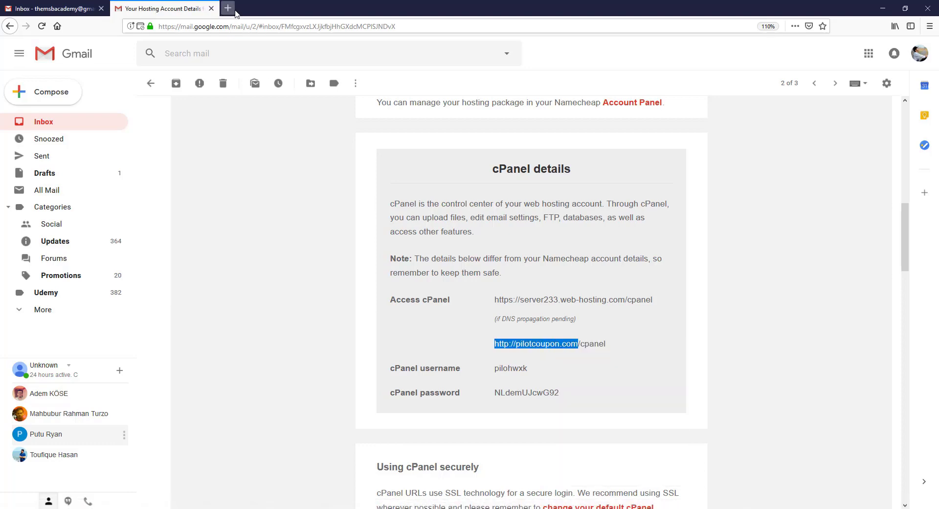
key(ctrl+v)
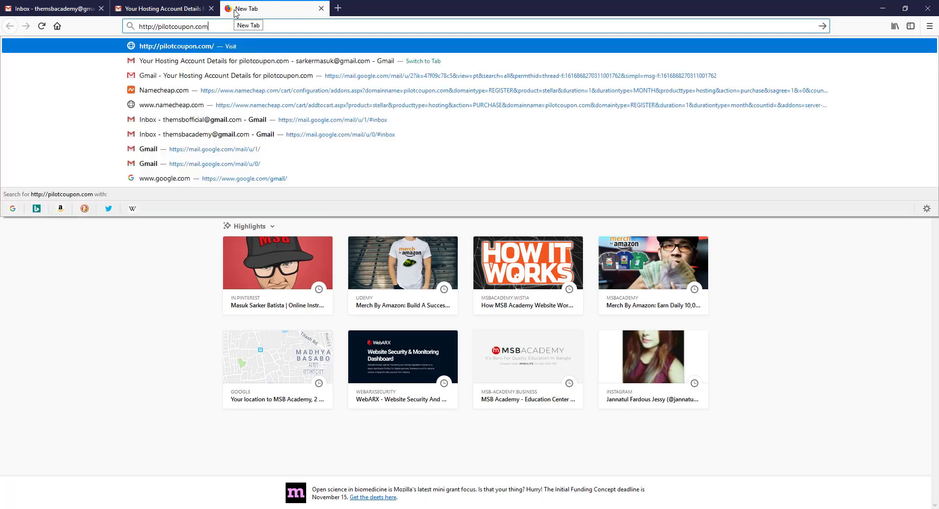
key(Return)
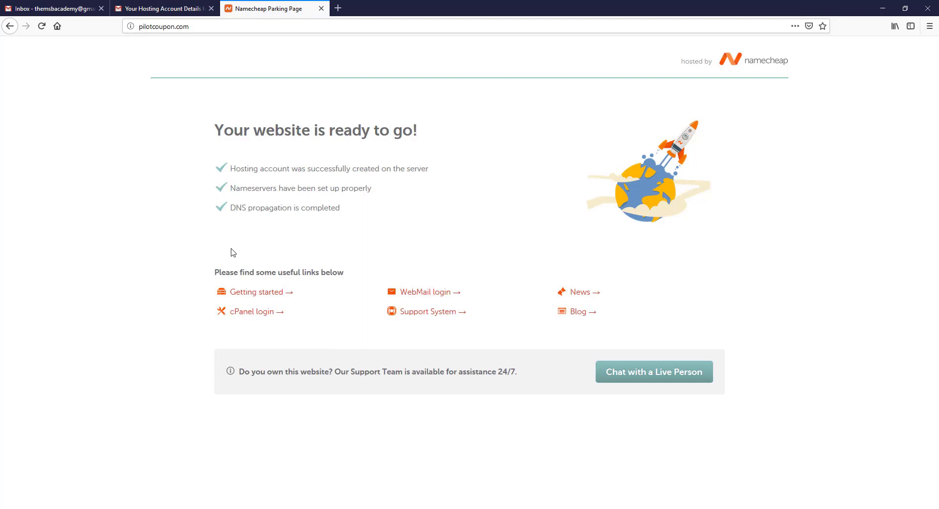
drag(291, 131, 401, 131)
click(209, 125)
Step: Open the server233 cPanel login link from the hosting account email in a new tab
click(173, 11)
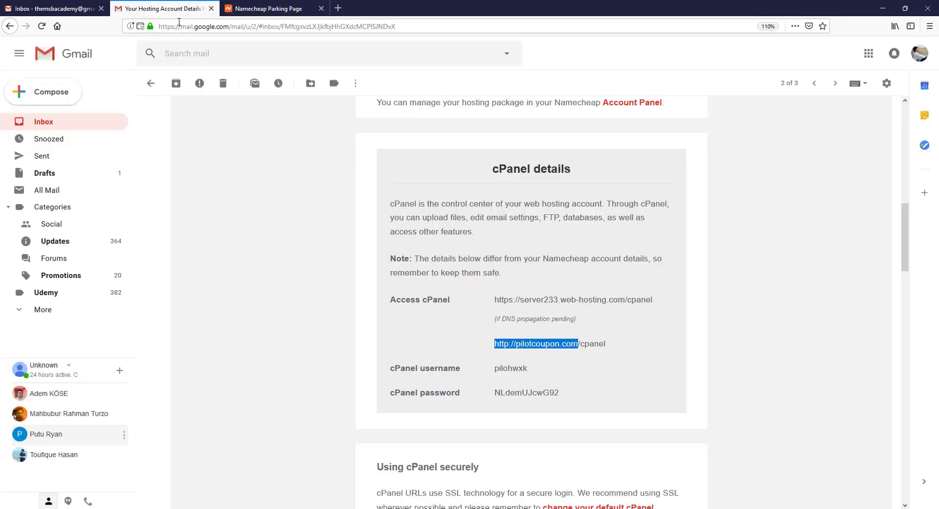
click(303, 243)
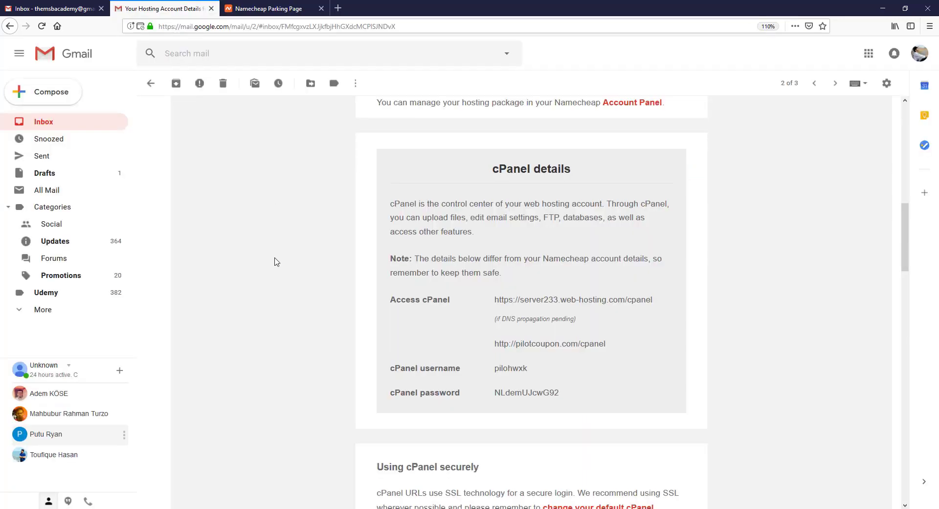
scroll(272, 262, up, 4)
scroll(272, 262, down, 1)
scroll(303, 269, down, 2)
scroll(342, 318, down, 2)
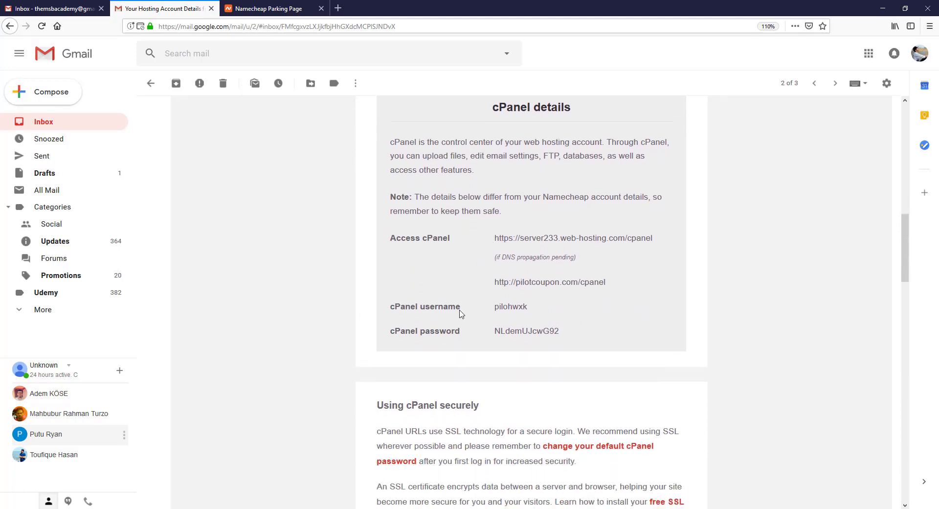
right_click(534, 241)
click(562, 247)
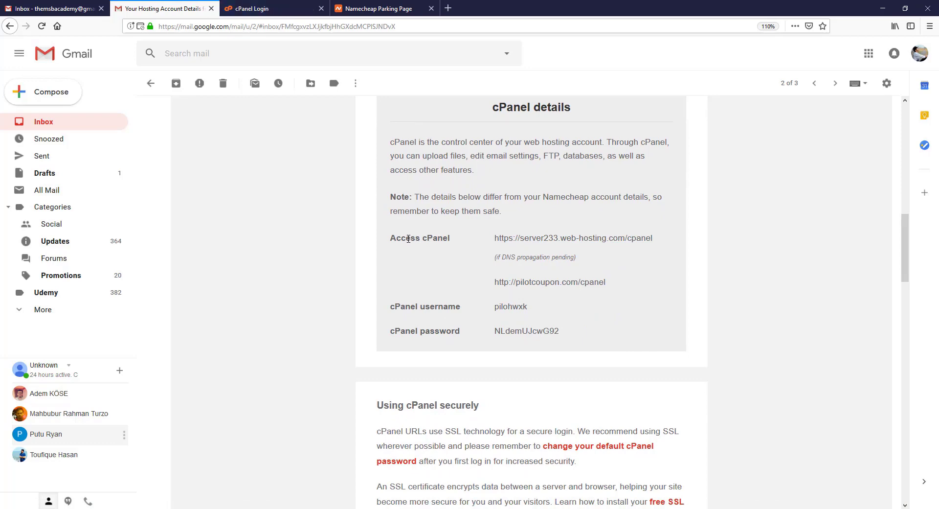
click(259, 9)
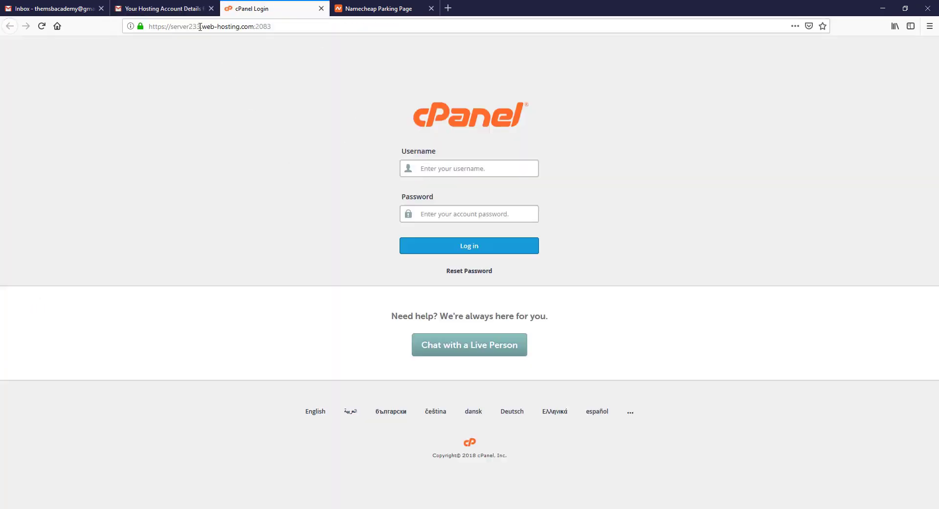
click(182, 7)
Step: Copy the cPanel username from the email into the login form's Username field
drag(495, 306, 527, 308)
right_click(524, 307)
click(542, 315)
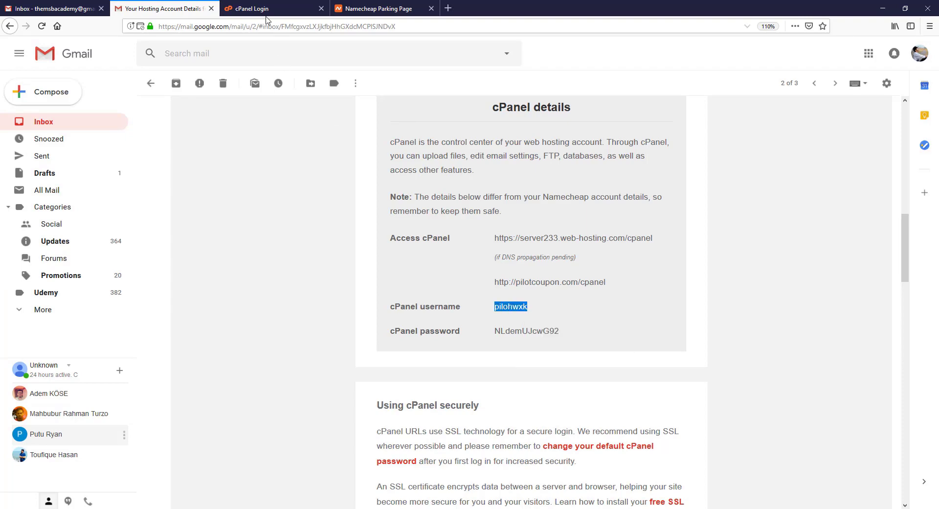
click(266, 9)
right_click(437, 168)
click(467, 218)
Step: Paste the cPanel password from the email, log in, and decline saving the login
click(180, 7)
drag(495, 331, 561, 333)
right_click(561, 333)
click(570, 337)
click(331, 301)
click(256, 10)
right_click(434, 212)
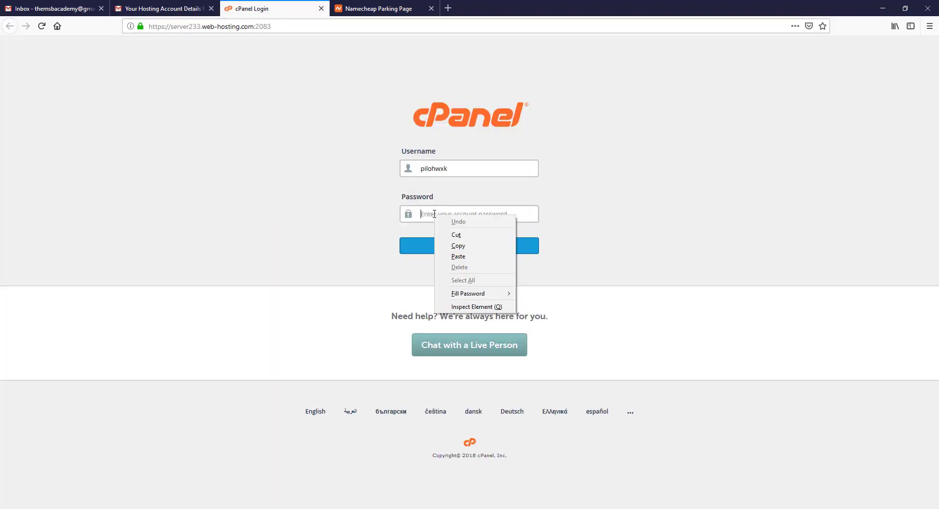
click(453, 256)
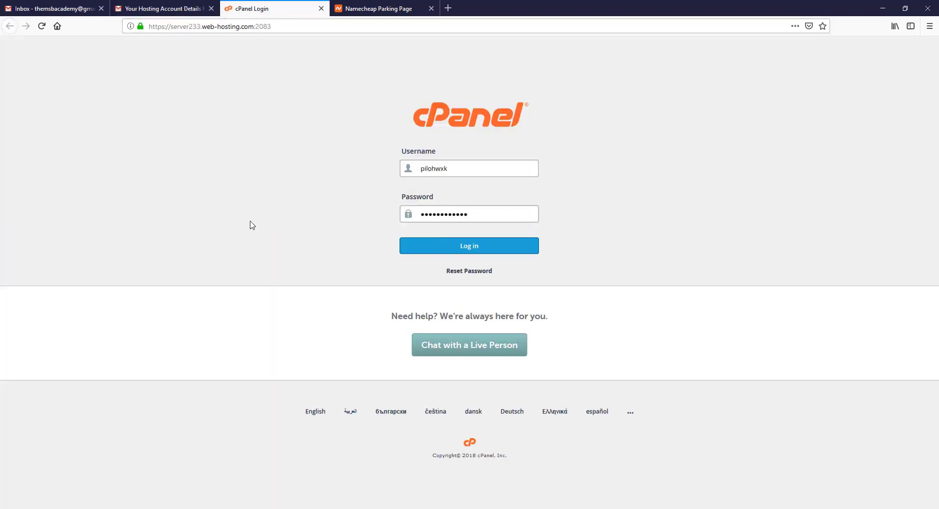
click(471, 249)
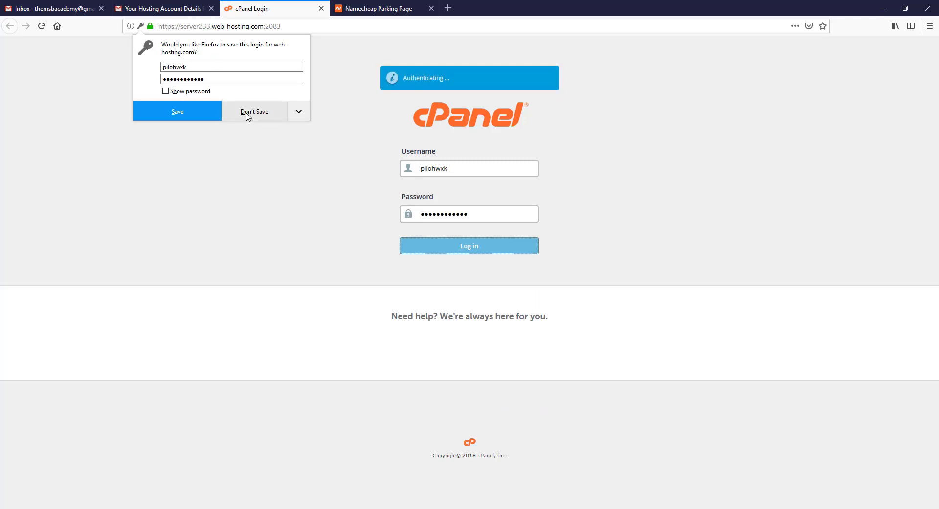
click(255, 112)
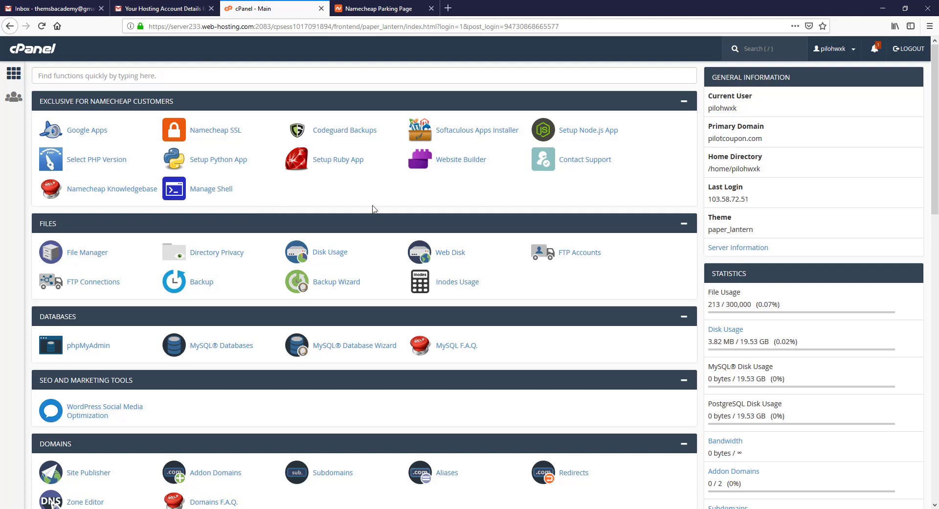
Step: From the cPanel dashboard, open File Manager at the public_html folder
click(181, 8)
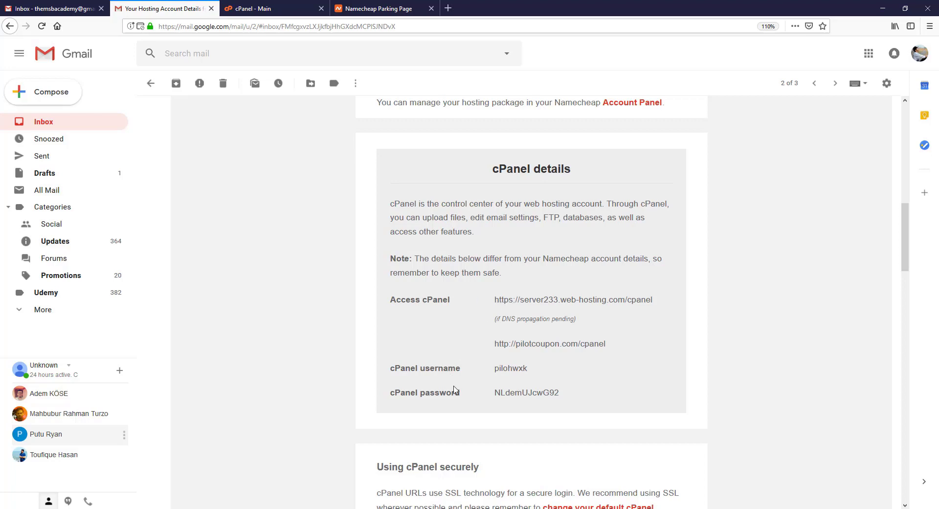
drag(392, 297, 566, 394)
click(344, 319)
key(ctrl+Tab)
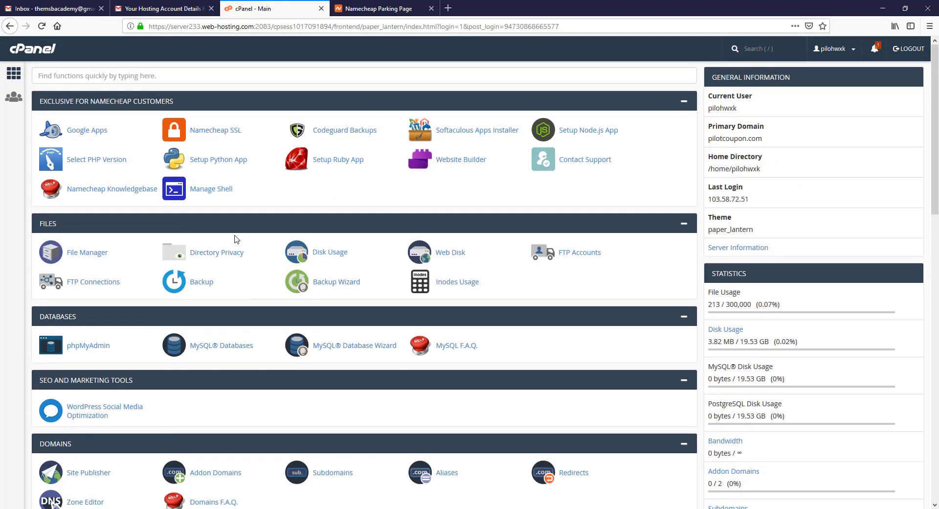
click(85, 254)
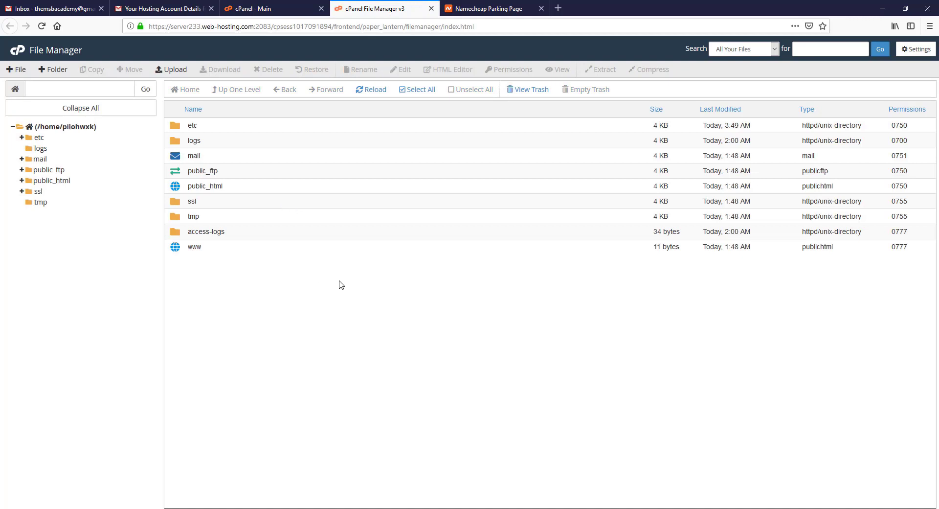
double_click(177, 190)
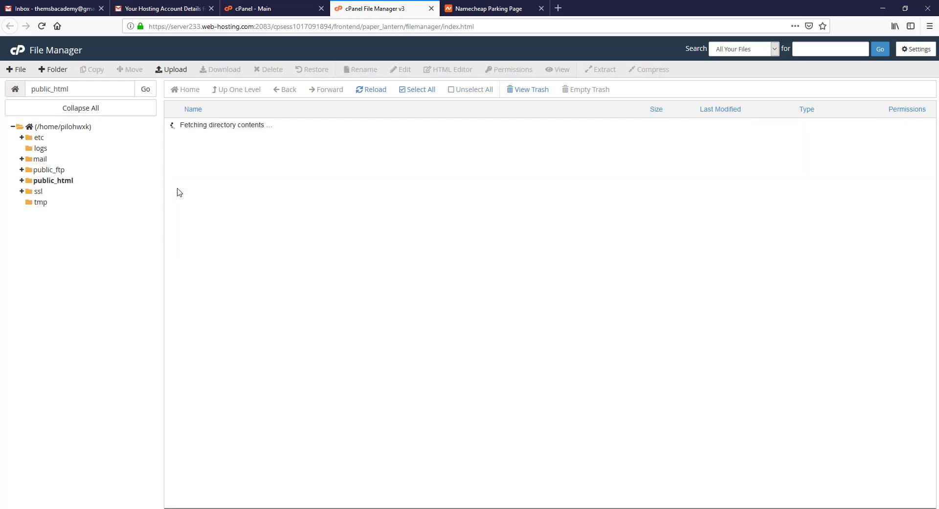
Step: Permanently delete all ten items in public_html, skipping the trash
drag(272, 329, 186, 168)
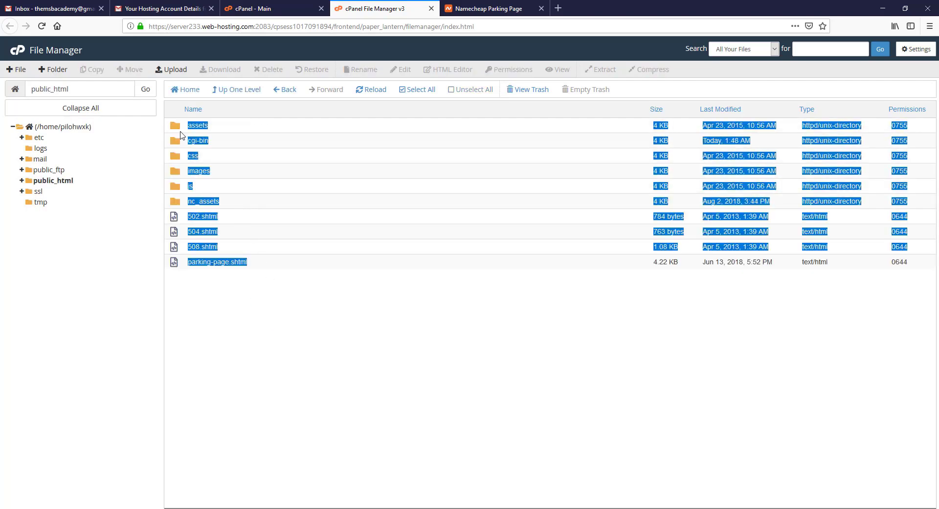
click(255, 329)
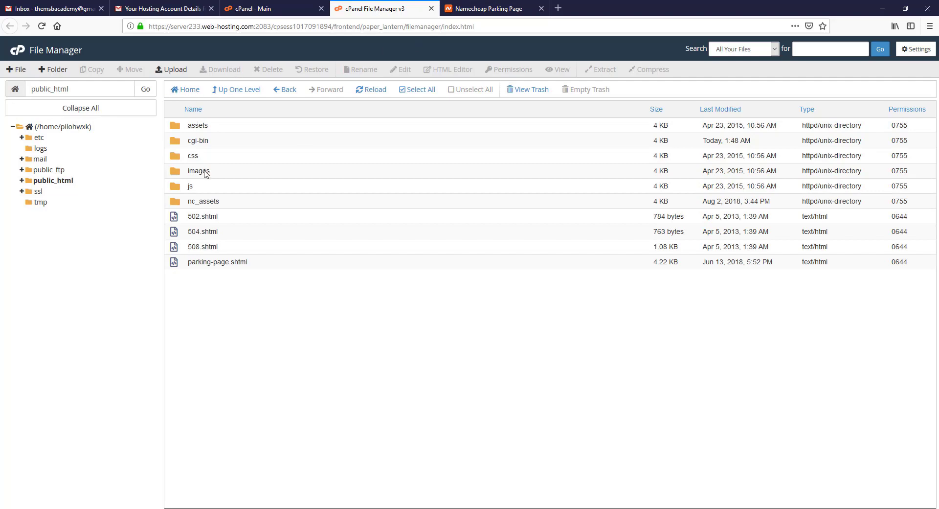
click(419, 92)
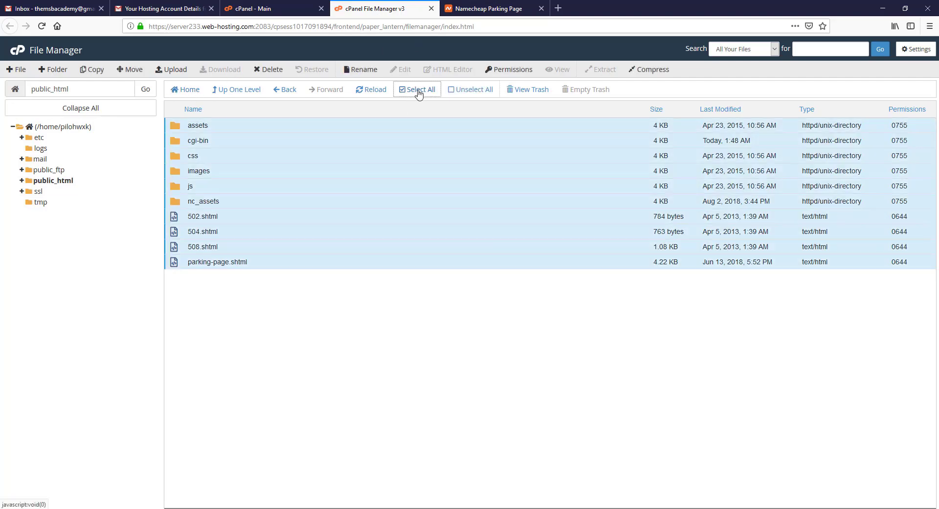
click(270, 71)
click(368, 309)
click(548, 337)
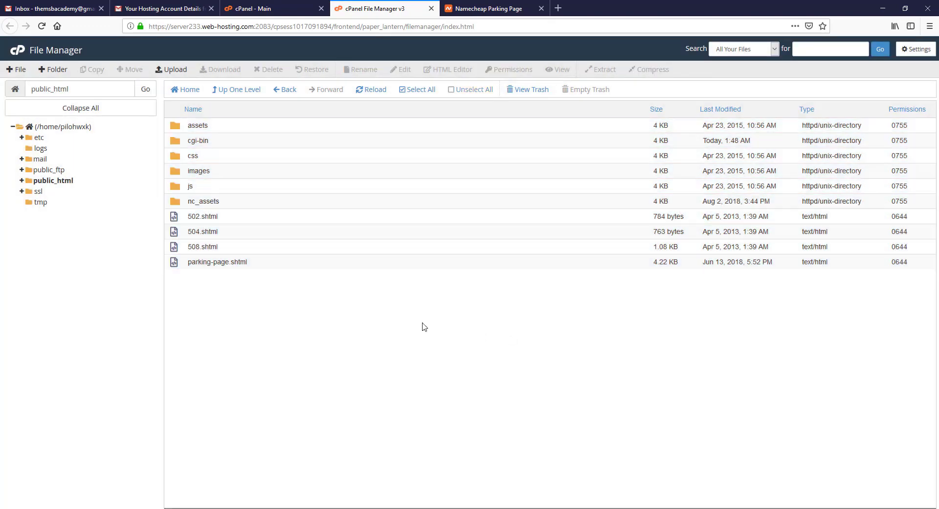
Step: Reload pilotcoupon.com to confirm it is empty, close File Manager, and open Softaculous's WordPress installer
click(497, 9)
click(42, 27)
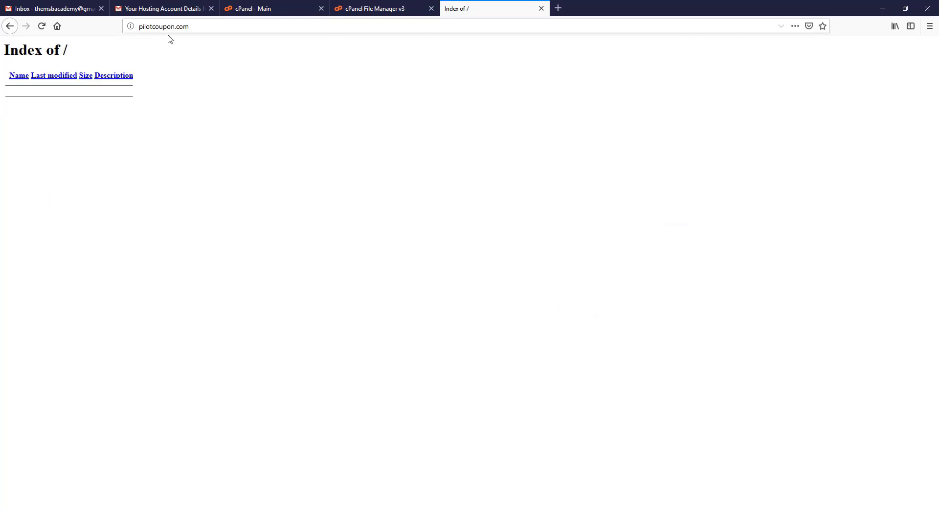
click(400, 8)
key(ctrl+w)
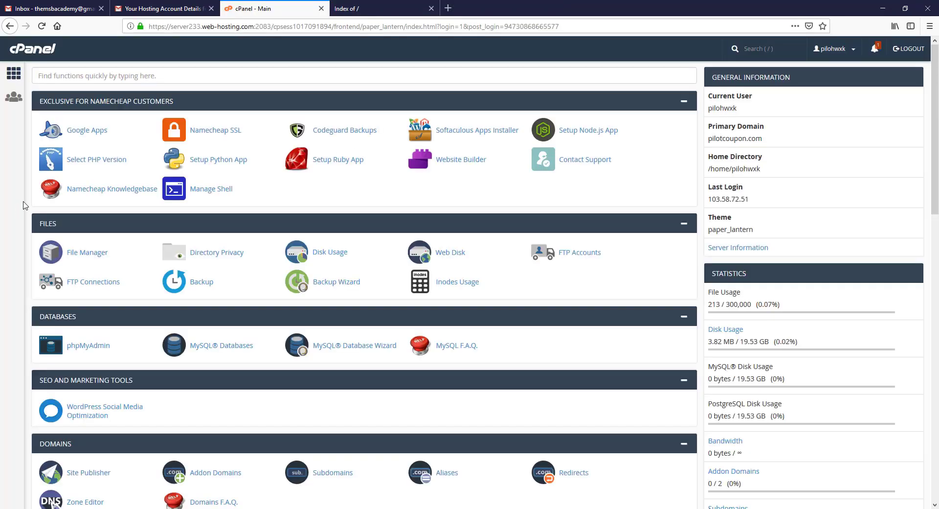
click(341, 11)
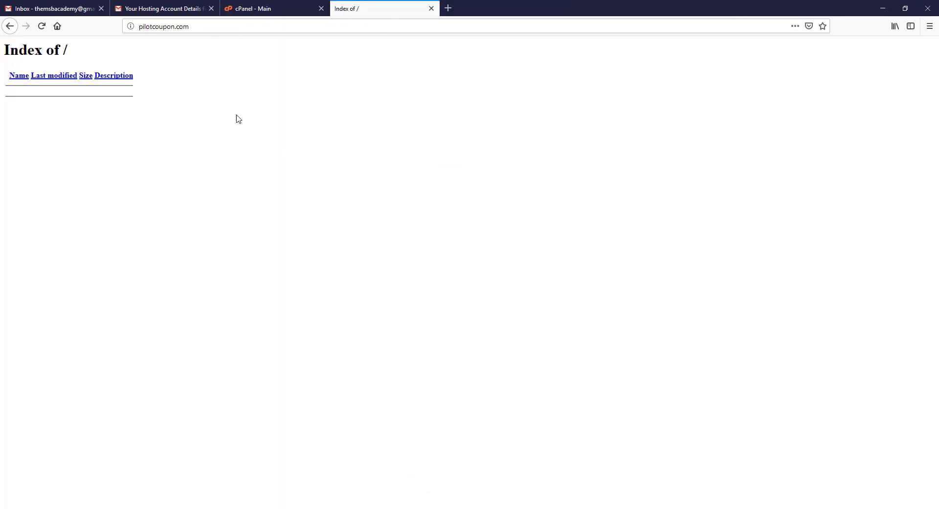
click(270, 13)
scroll(22, 203, down, 12)
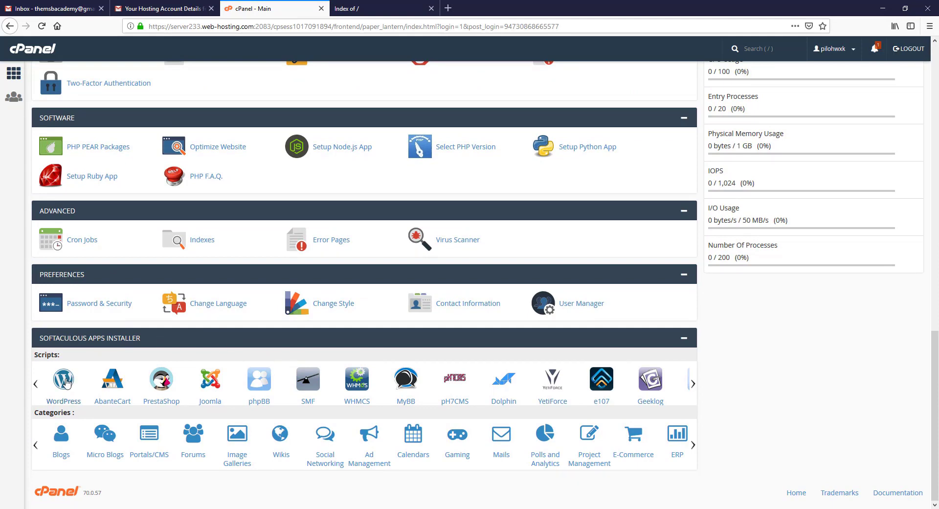
click(67, 382)
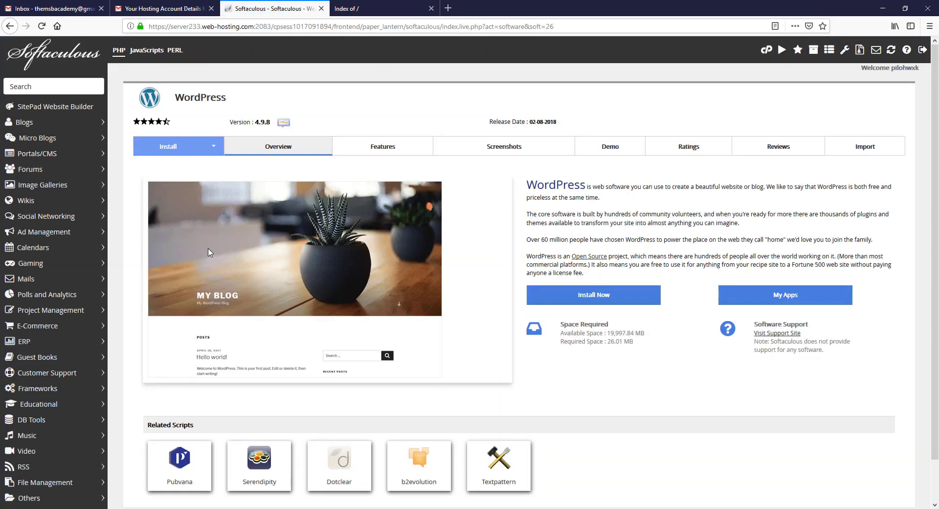
click(586, 294)
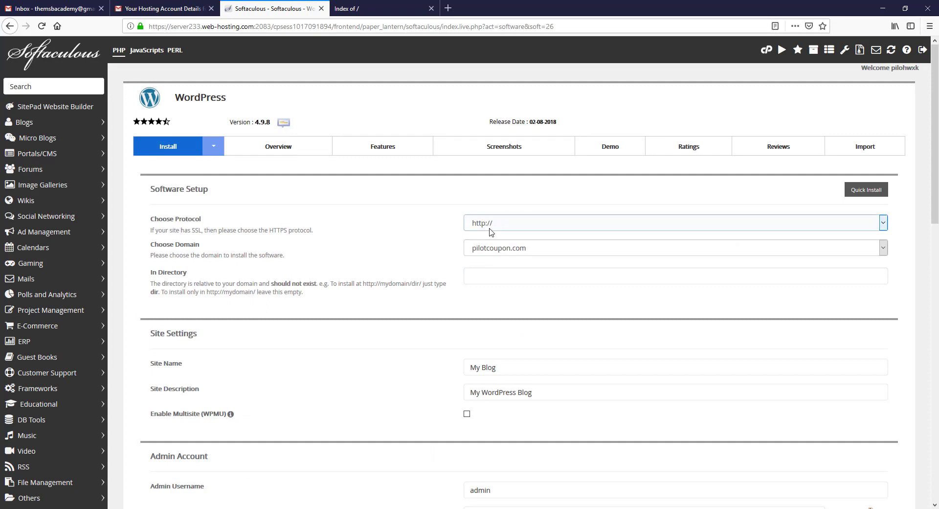
click(506, 230)
click(506, 230)
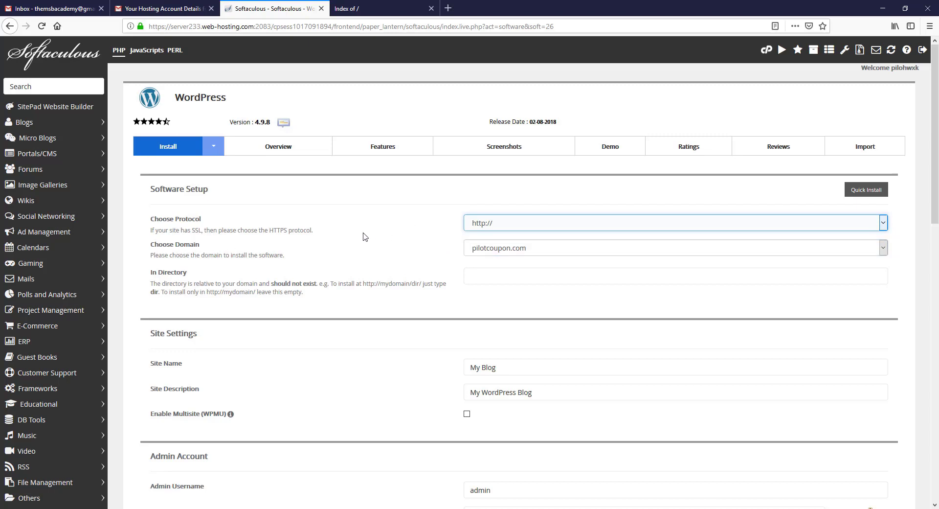
scroll(365, 237, down, 1)
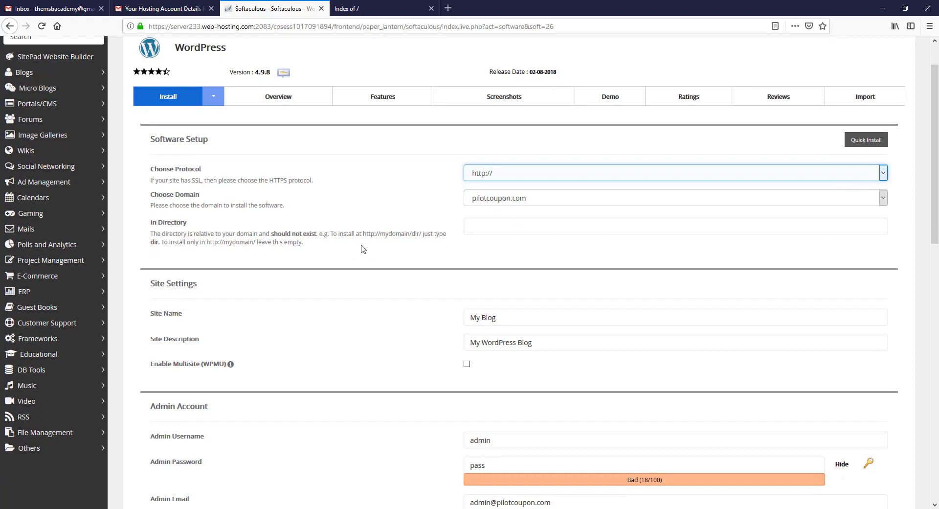
scroll(364, 248, down, 1)
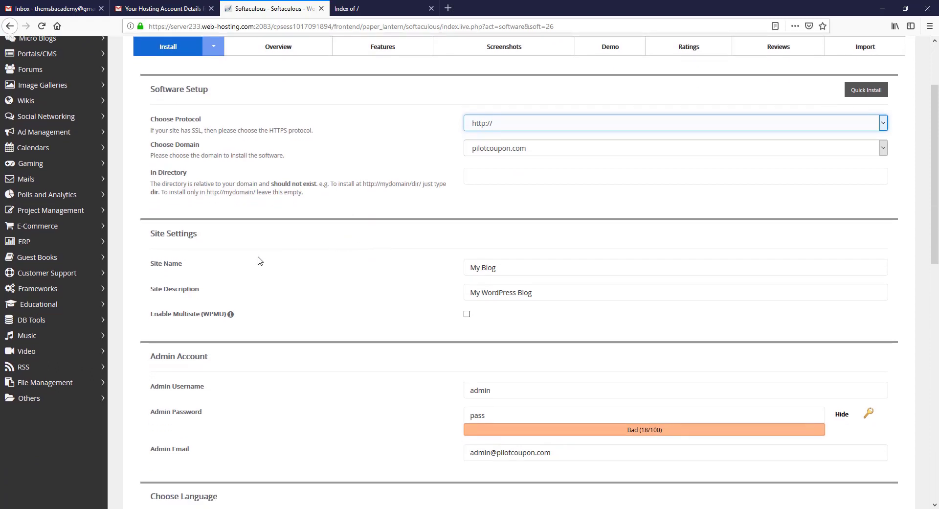
drag(513, 267, 402, 269)
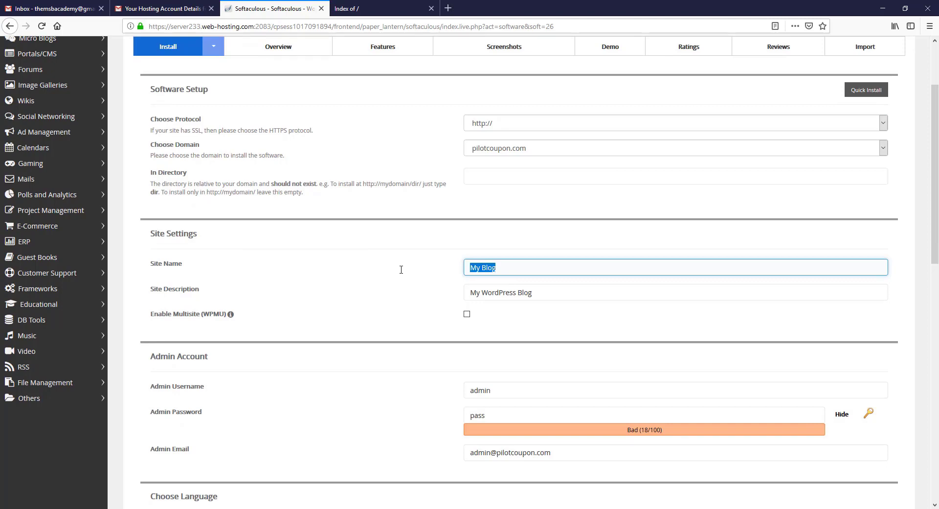
text(Pilot Coupon)
click(541, 292)
drag(546, 290, 485, 297)
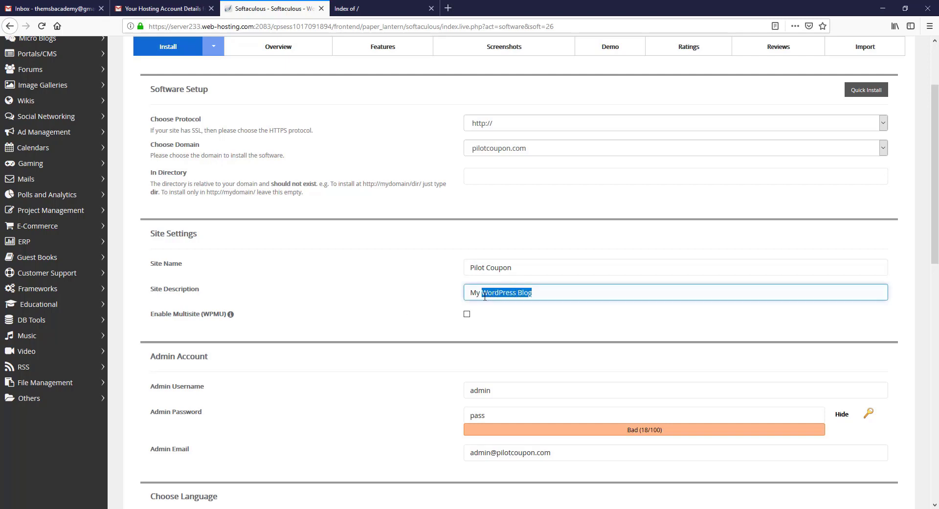
text(ebsite)
click(404, 290)
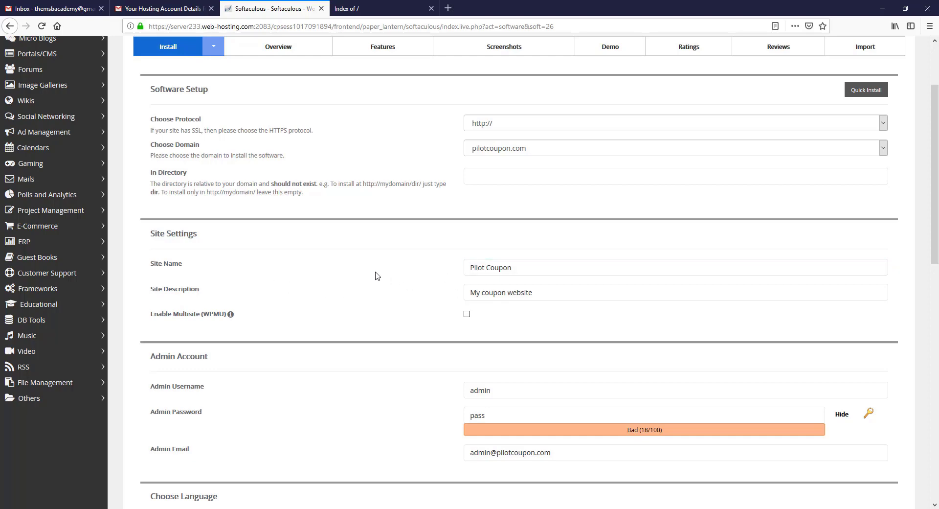
Step: Replace the default admin username and set a new strong admin password
scroll(377, 275, down, 2)
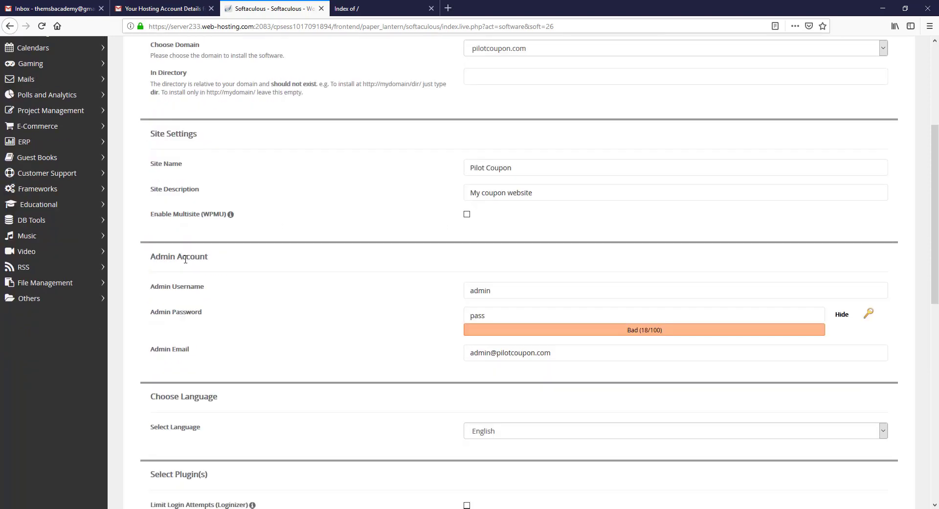
click(394, 290)
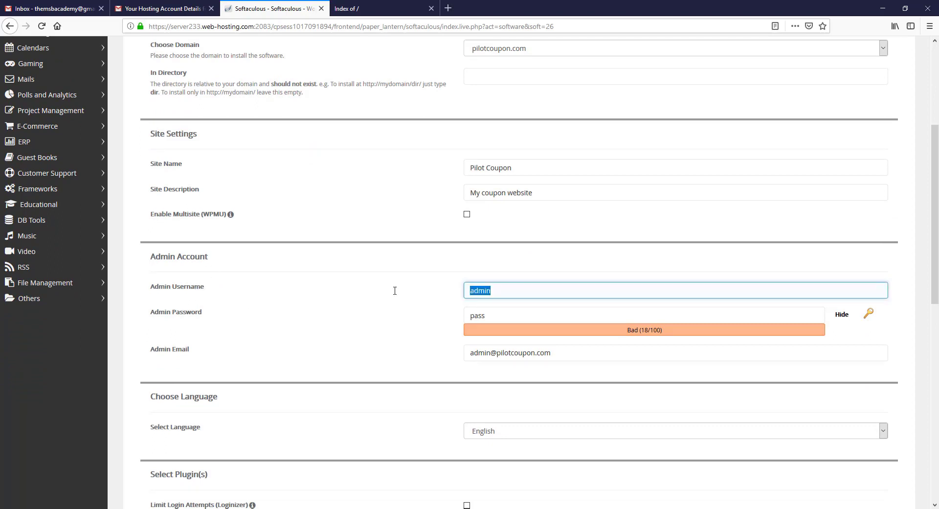
text(pailotcoupo)
click(503, 315)
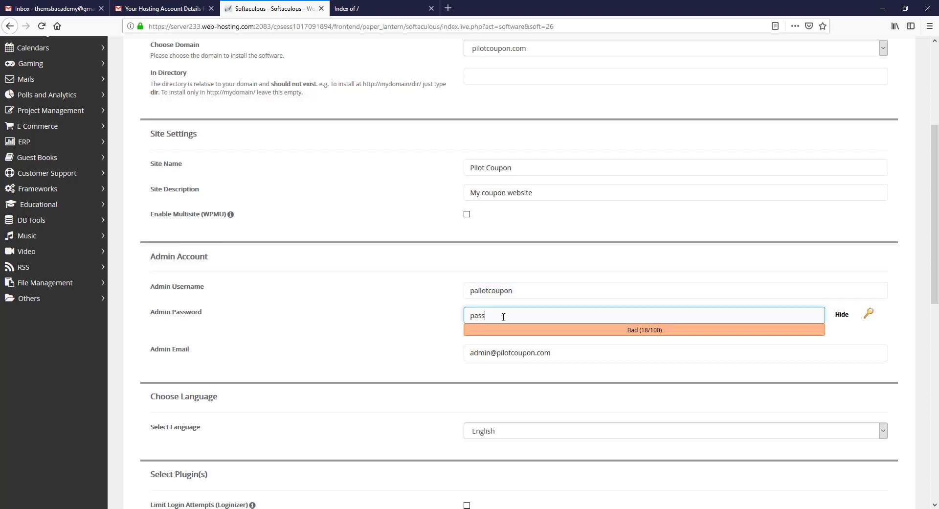
double_click(475, 315)
key(BackSpace)
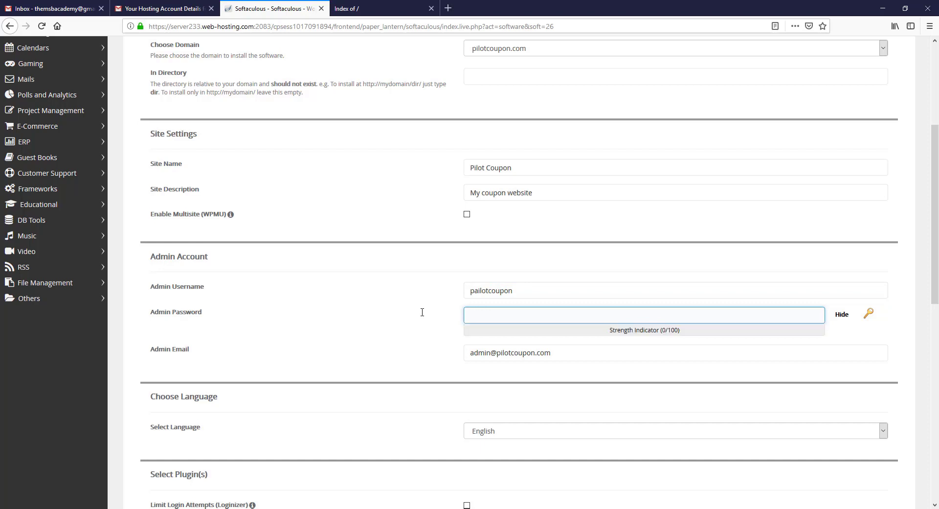
click(841, 317)
click(636, 315)
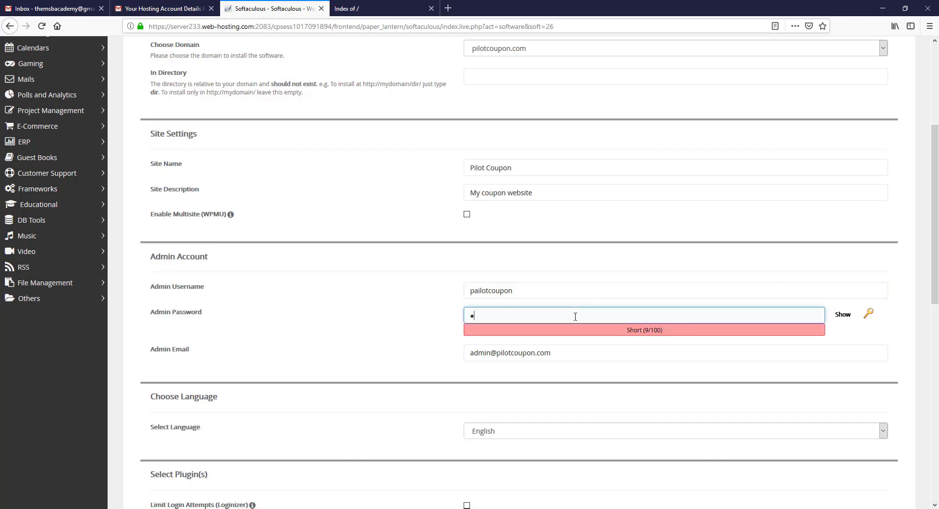
key(BackSpace)
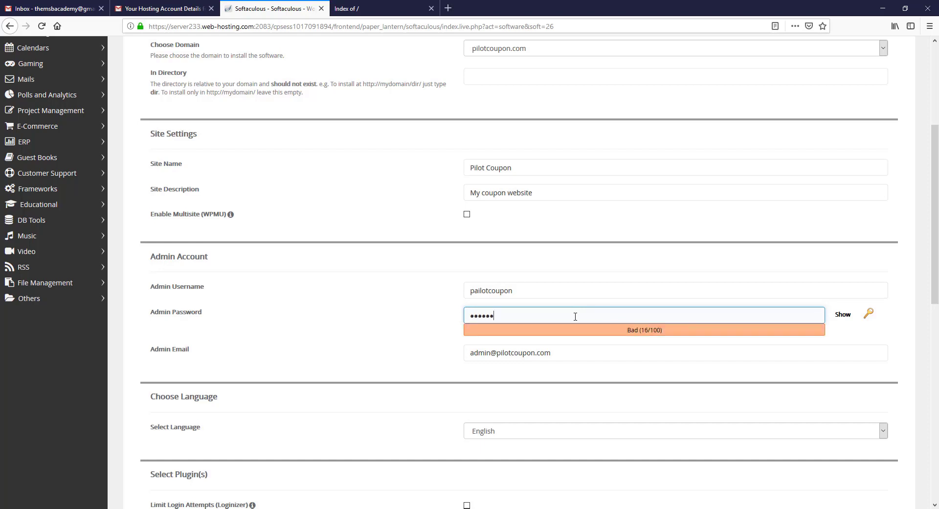
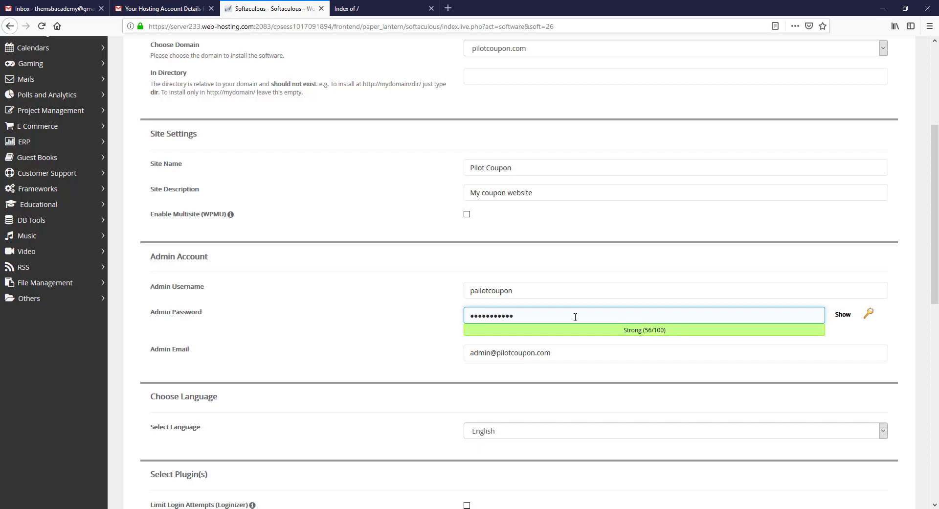
Step: Clear the default admin email and begin entering the new admin address
click(578, 356)
drag(578, 356, 426, 347)
key(BackSpace)
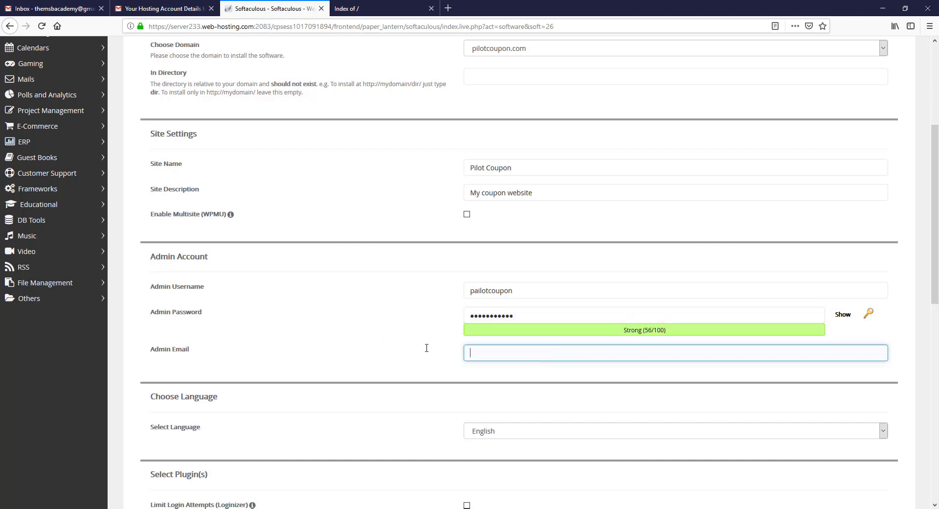
Step: Complete the admin email, keep English as language, and swap W3 Total Cache for WP Super Cache
click(427, 348)
scroll(401, 357, down, 2)
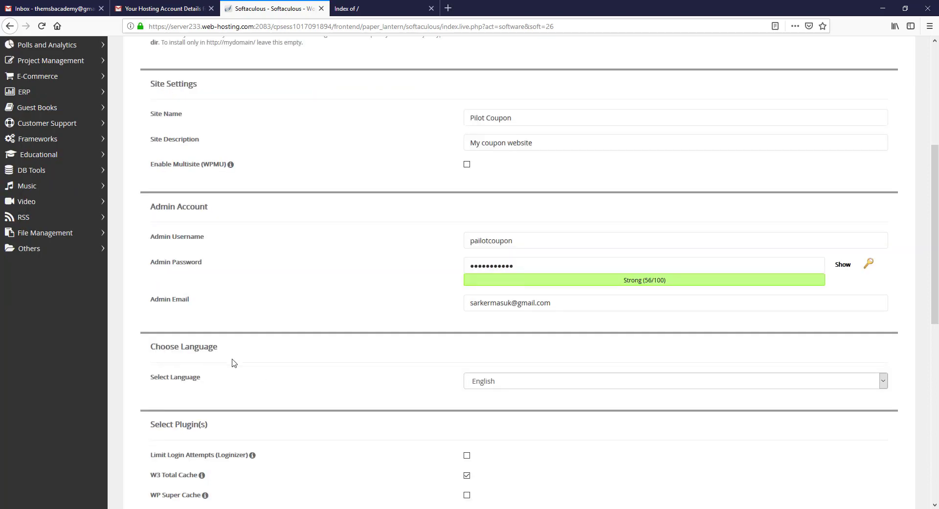
click(509, 386)
click(511, 386)
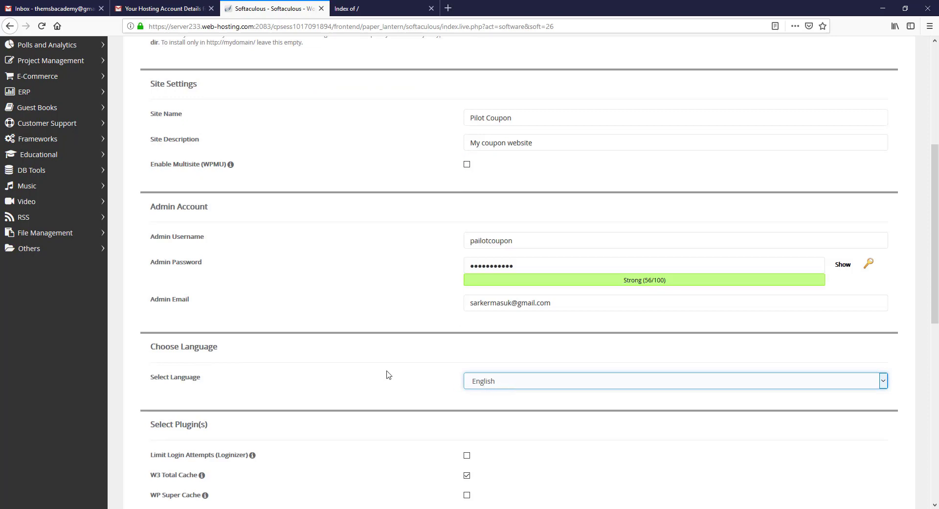
scroll(382, 362, down, 2)
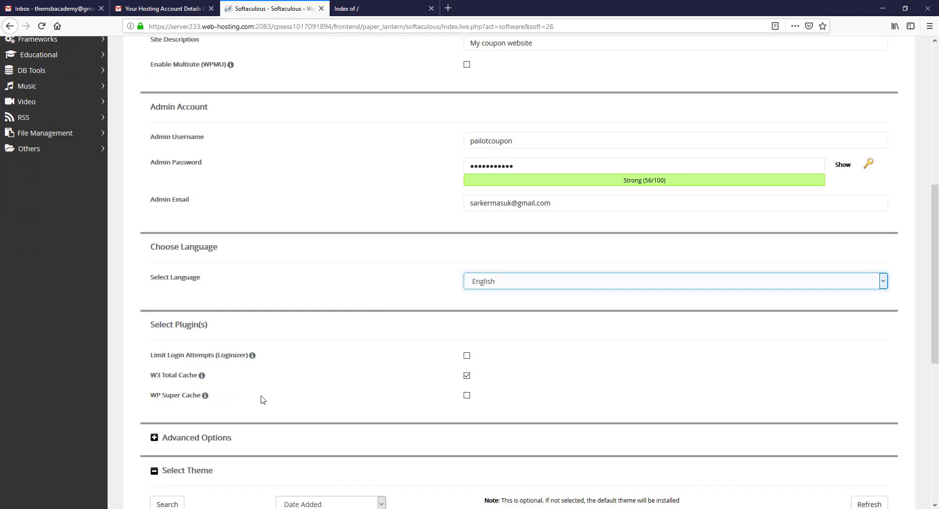
mouse_move(201, 375)
click(131, 395)
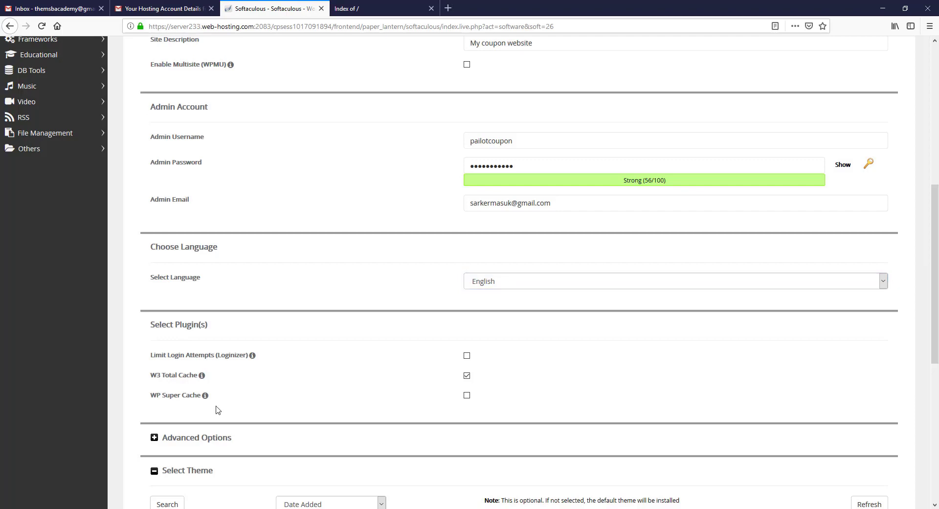
click(466, 375)
click(466, 396)
Step: Expand the advanced options and set automated backups to Once a week
scroll(132, 342, down, 3)
scroll(161, 259, down, 1)
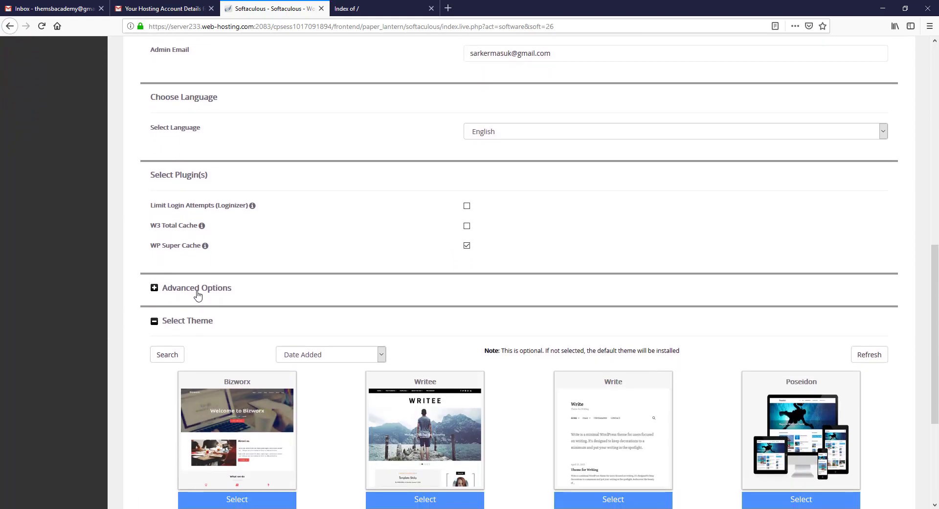
click(199, 293)
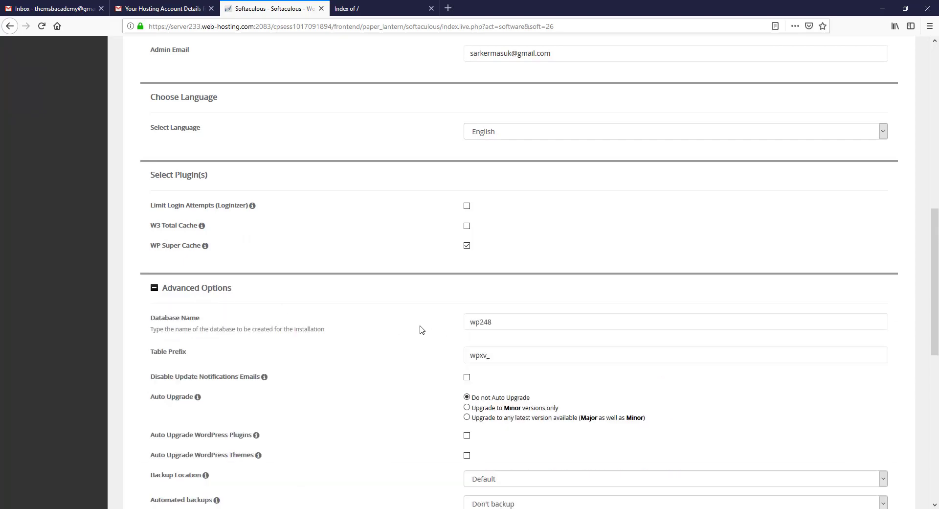
scroll(401, 323, down, 1)
scroll(401, 323, down, 1)
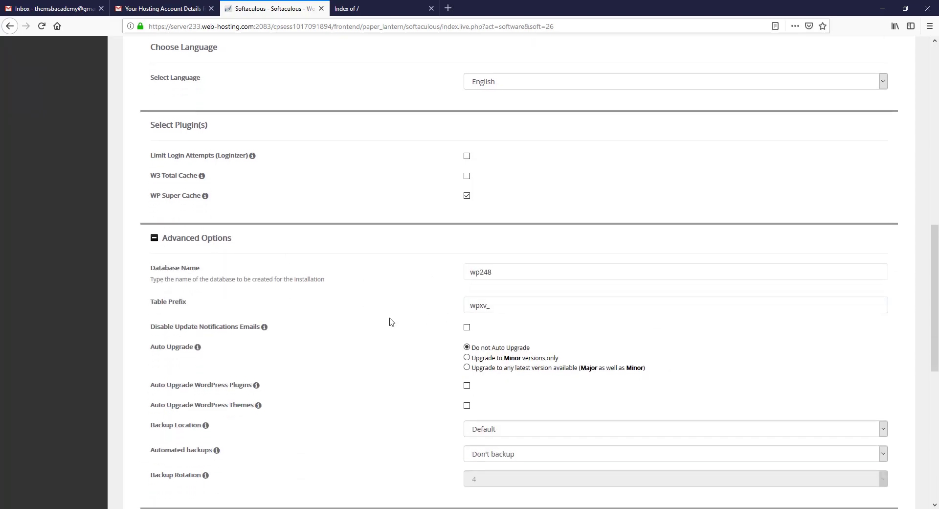
scroll(390, 321, down, 2)
mouse_move(205, 356)
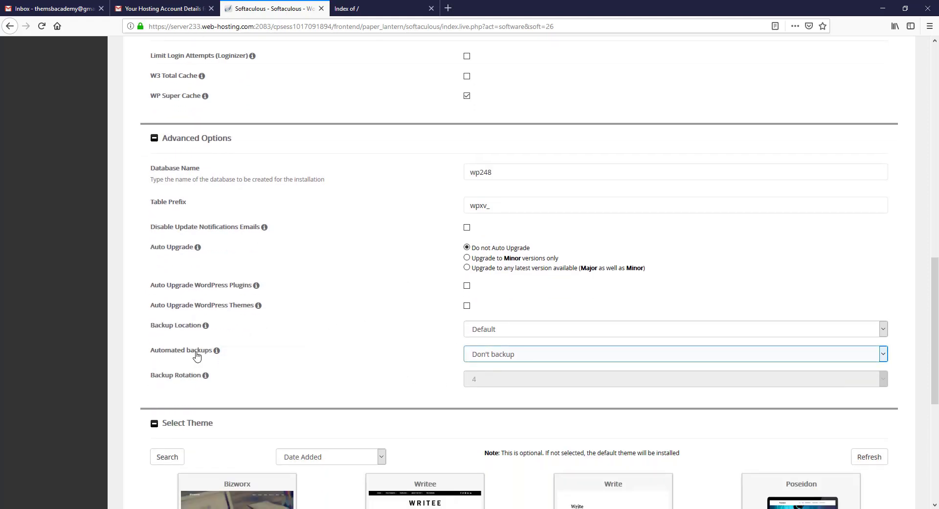
click(498, 354)
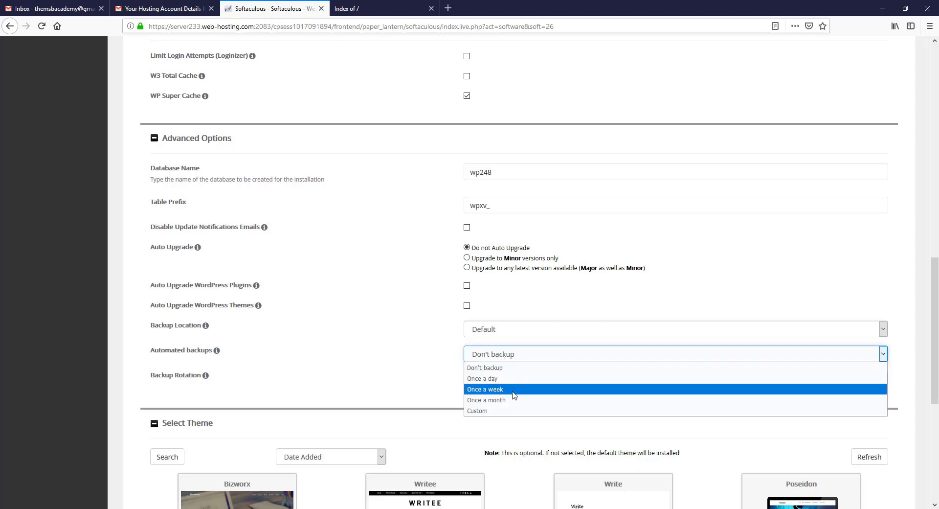
click(487, 389)
Step: Set the Backup Rotation to 3 backups
scroll(240, 282, down, 2)
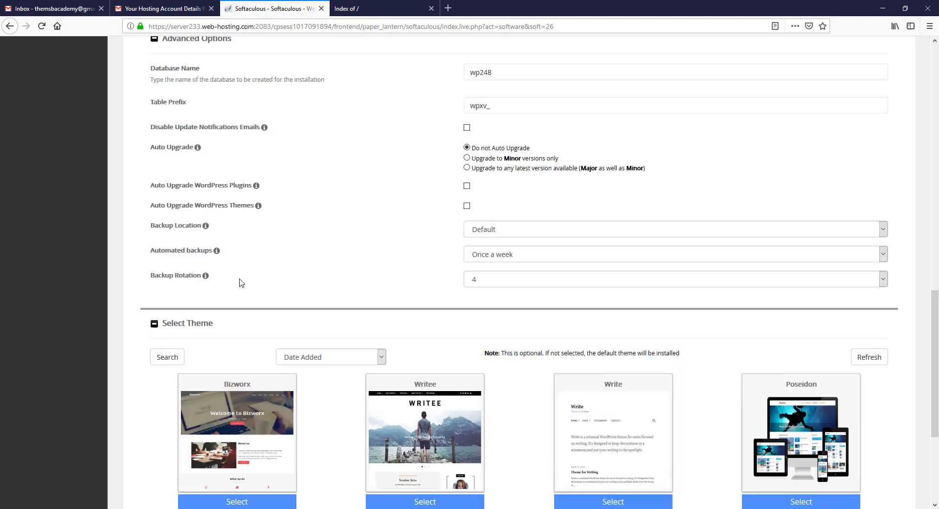
click(504, 279)
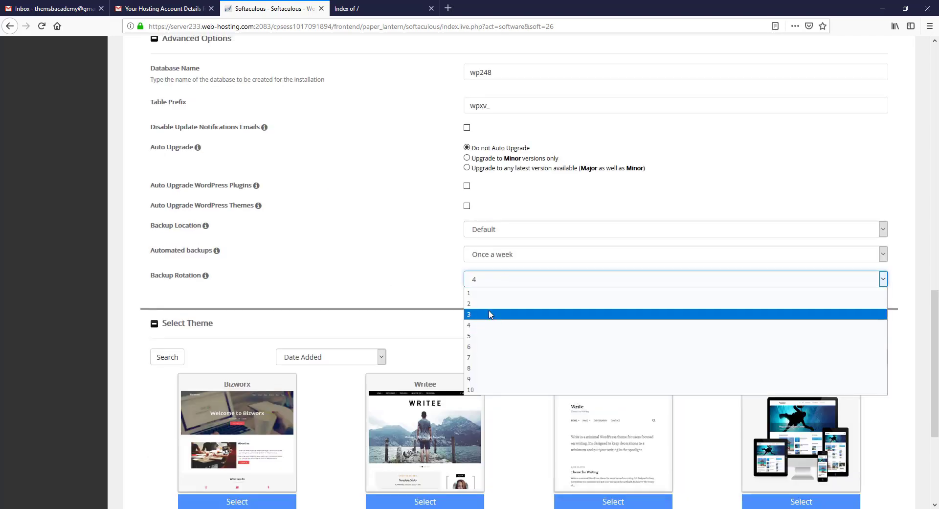
click(488, 315)
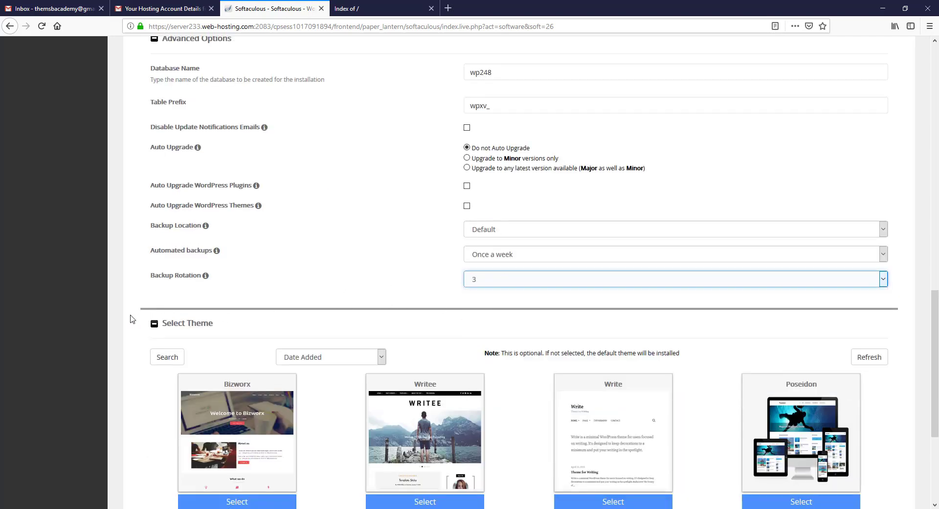
scroll(327, 345, down, 4)
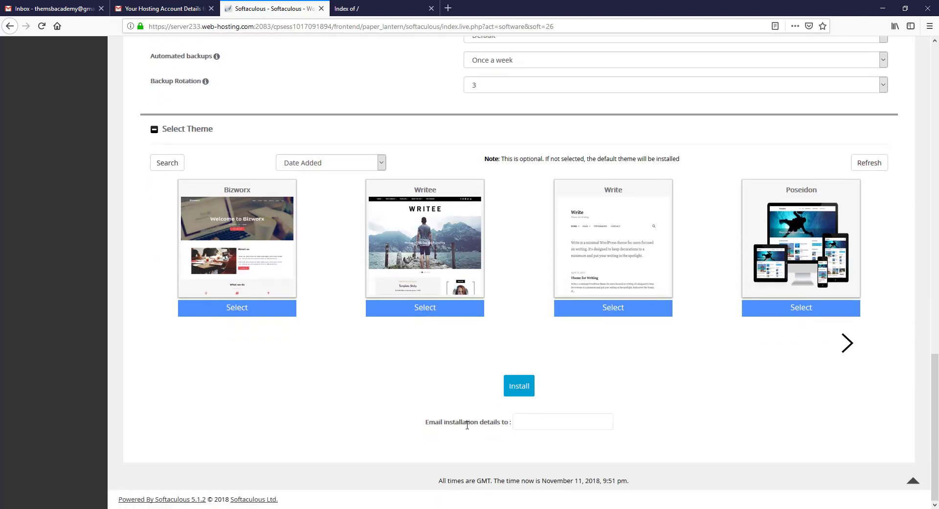
Step: Paste your e-mail address for installation details, run Install, and dismiss the save-login prompt
click(535, 425)
right_click(533, 423)
click(557, 342)
click(520, 390)
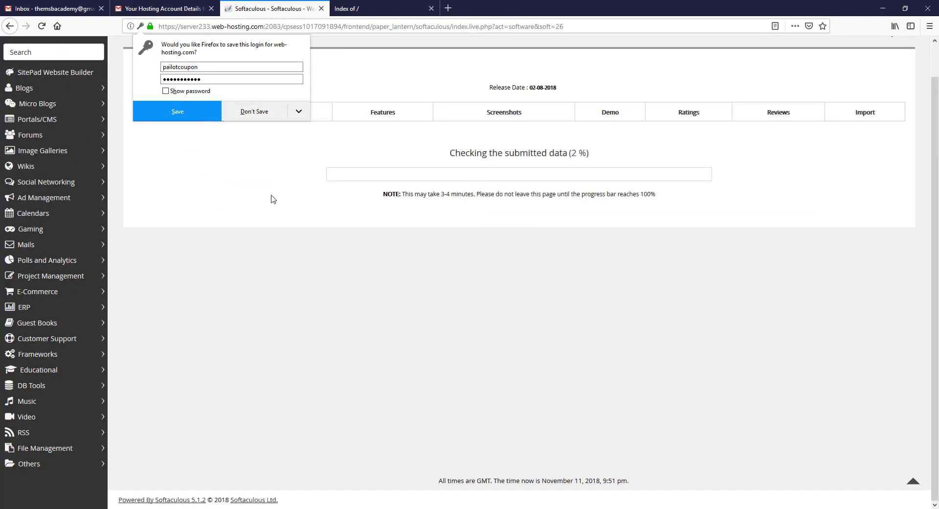
click(255, 118)
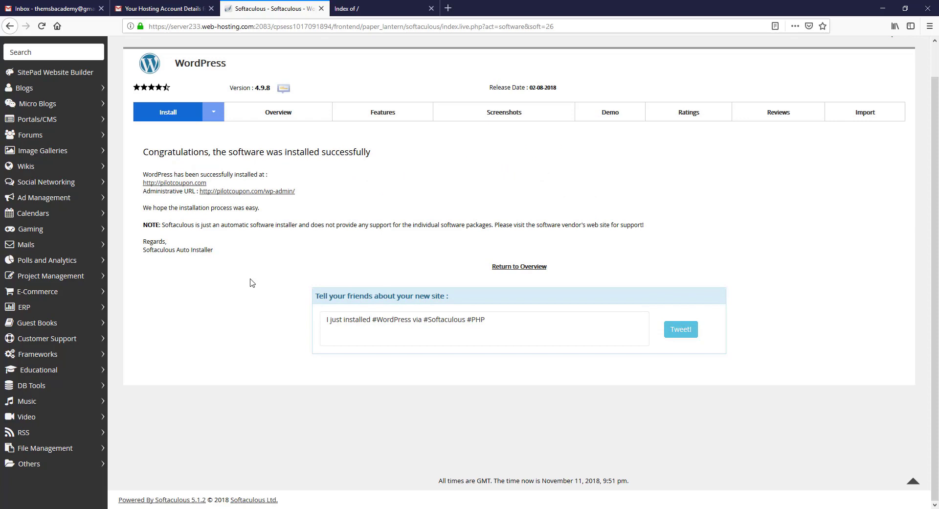
Step: Open pilotcoupon.com in a new tab to view it, and close the Index of / tab
right_click(170, 185)
click(200, 192)
click(384, 8)
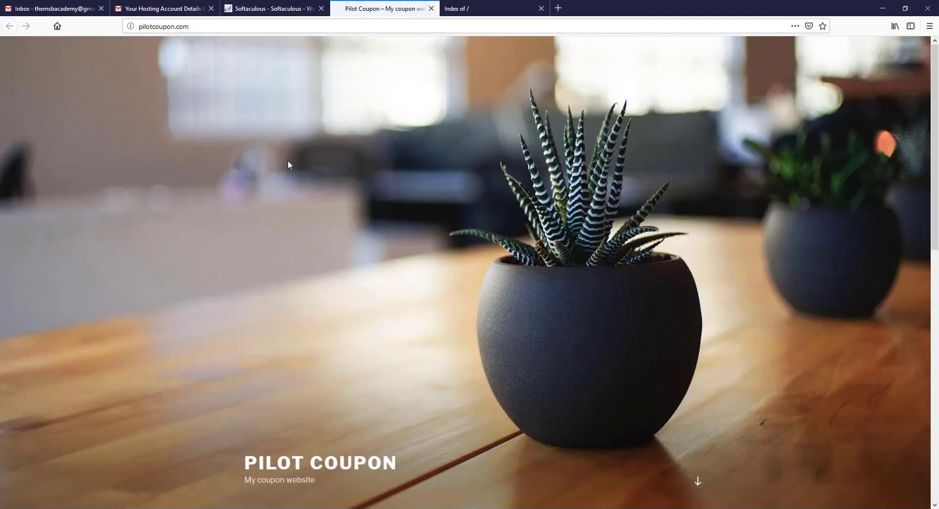
scroll(195, 223, down, 9)
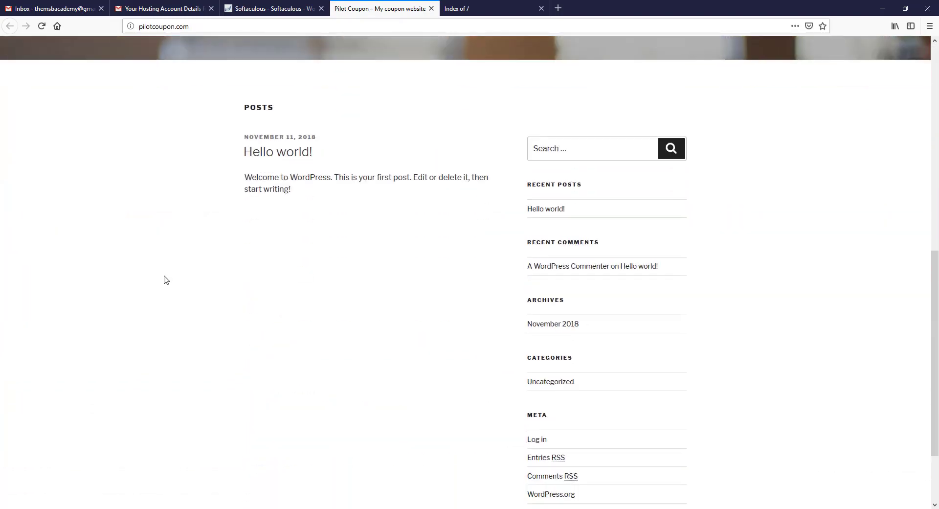
scroll(165, 280, up, 9)
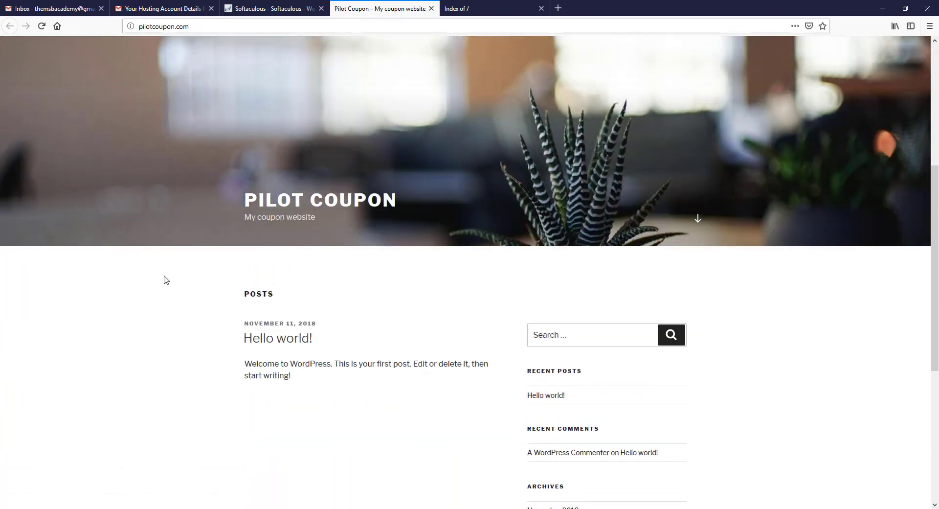
click(541, 9)
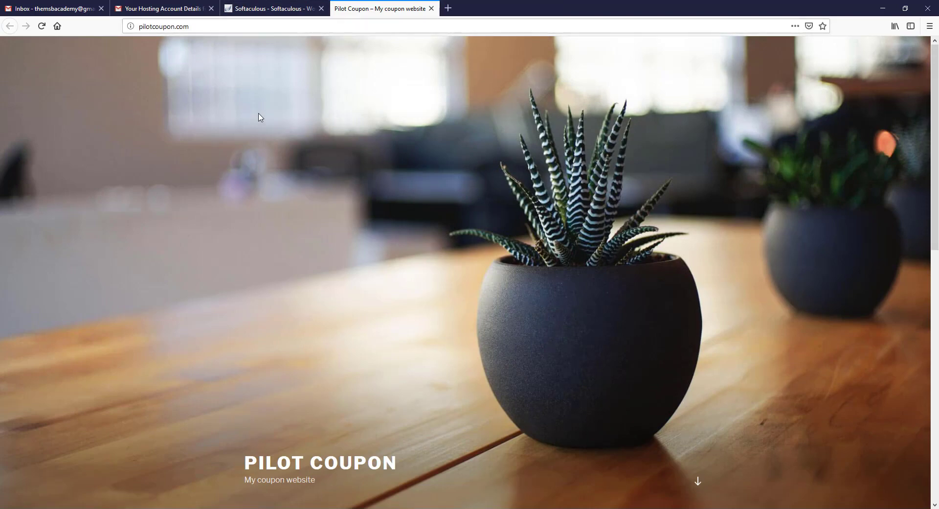
Step: Open the admin URL from the Softaculous success page in a new tab
click(295, 15)
right_click(231, 192)
click(247, 197)
key(ctrl+Tab)
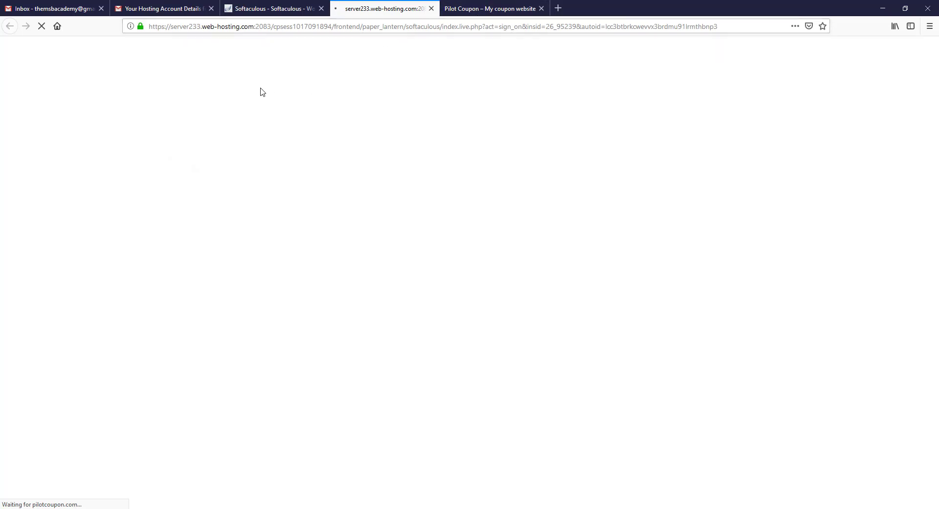
Step: Load pilotcoupon.com/wp-admin and dismiss the Personal Data and Privacy notice
key(ctrl+w)
click(240, 27)
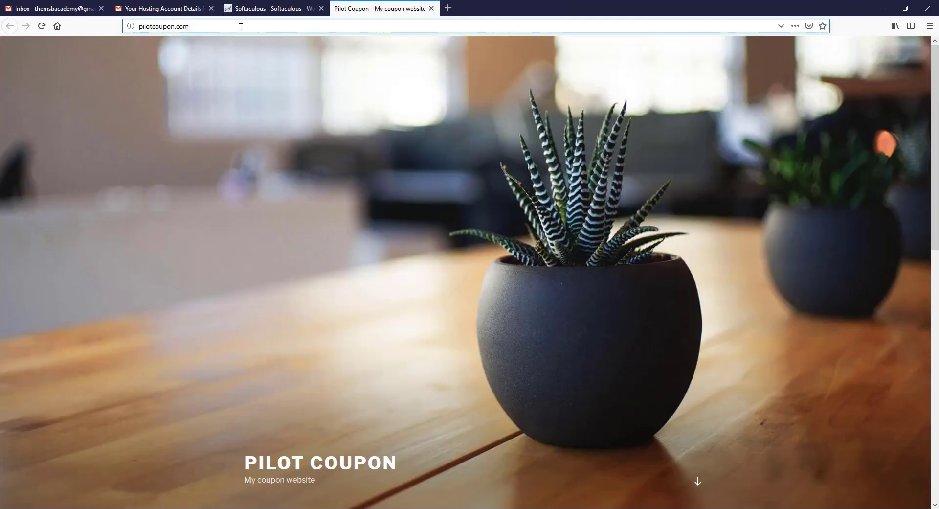
text(/wp-)
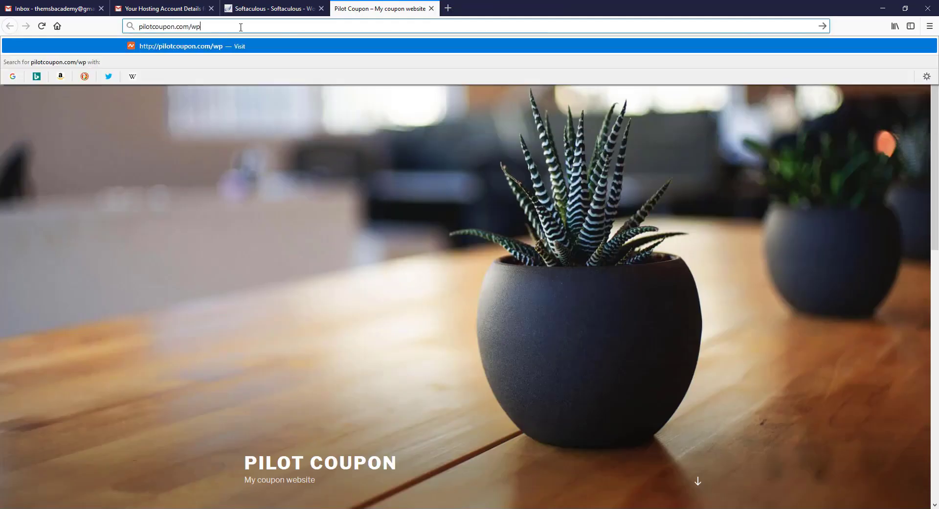
text(admin)
key(Return)
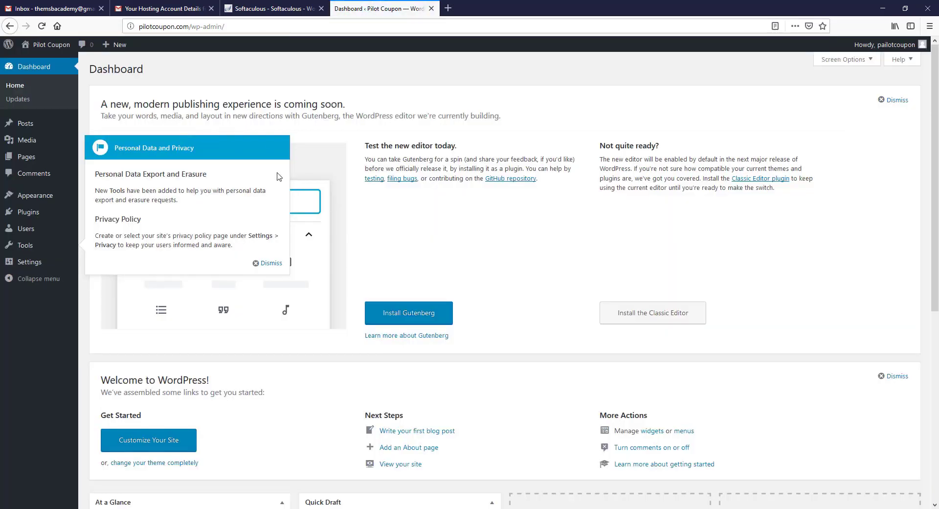
click(268, 263)
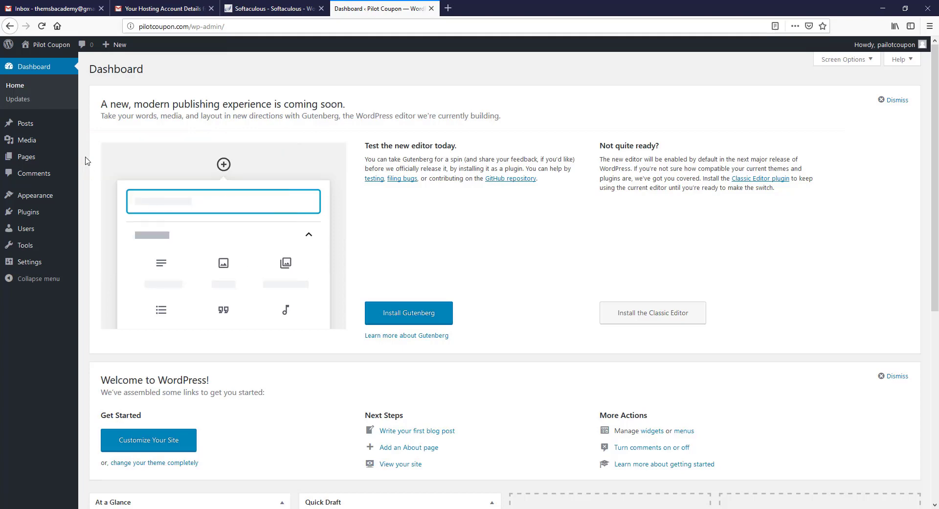
scroll(88, 185, down, 6)
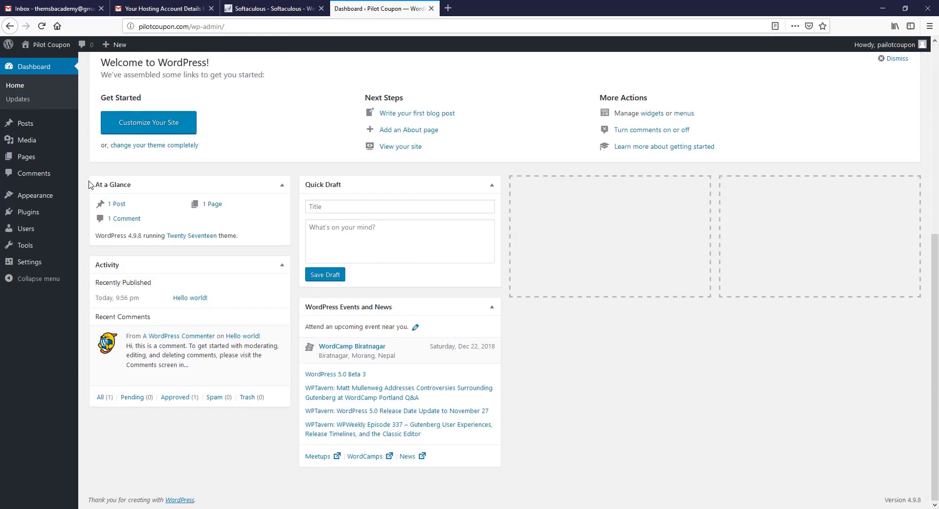
scroll(88, 184, up, 6)
Step: In Gmail, open the New Installation of WordPress email and review its Path and Admin URL
click(167, 10)
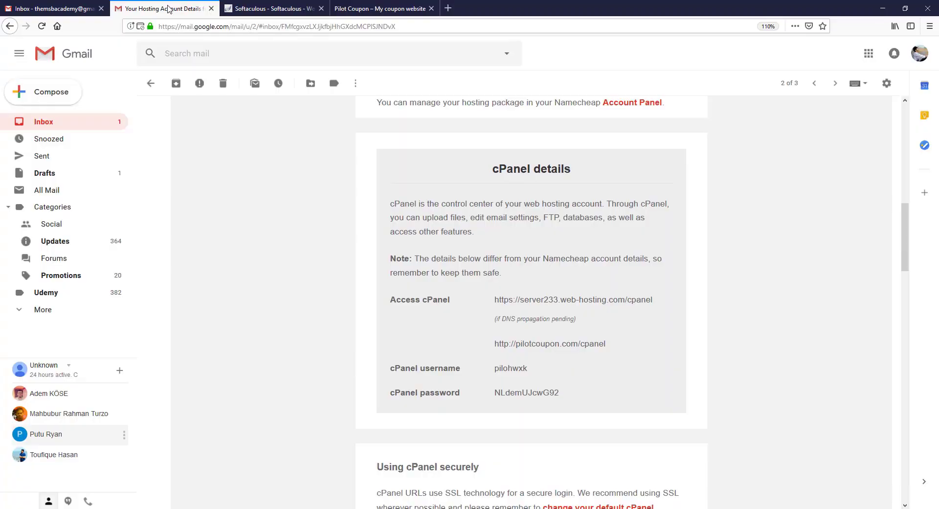
click(61, 128)
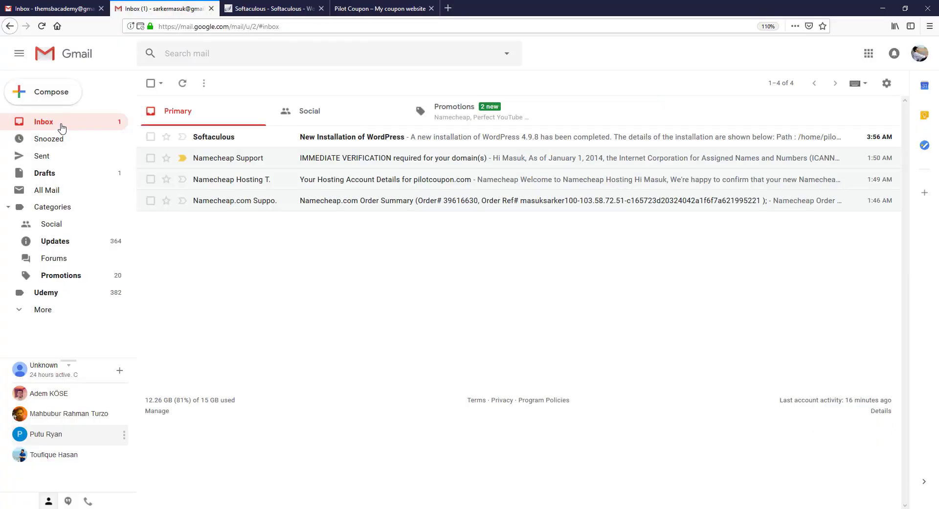
click(329, 142)
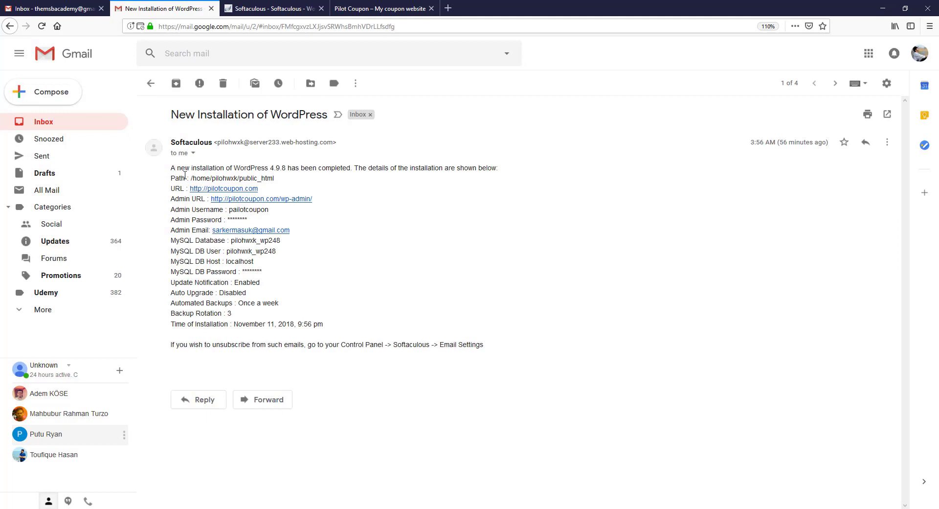
drag(204, 178, 279, 180)
drag(192, 198, 210, 199)
click(188, 208)
Step: Return to the live Pilot Coupon site tab and view the homepage
click(379, 9)
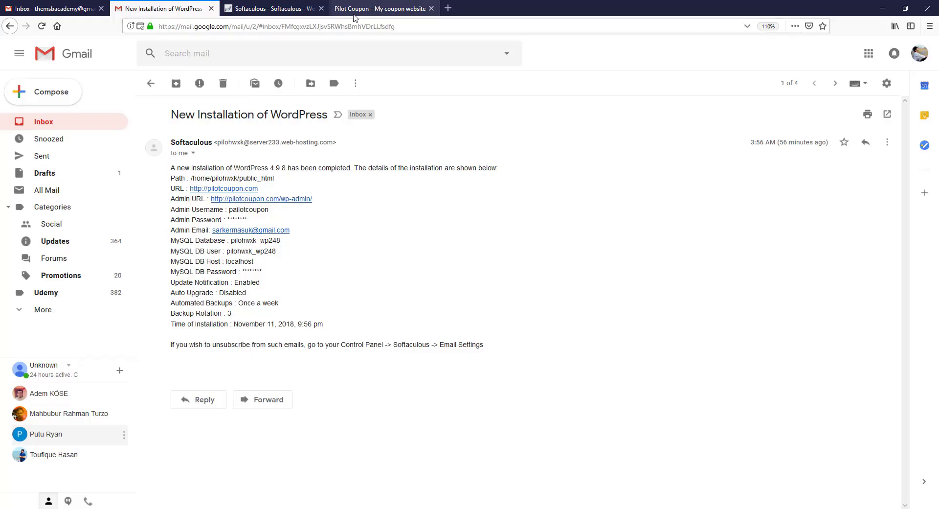
click(354, 11)
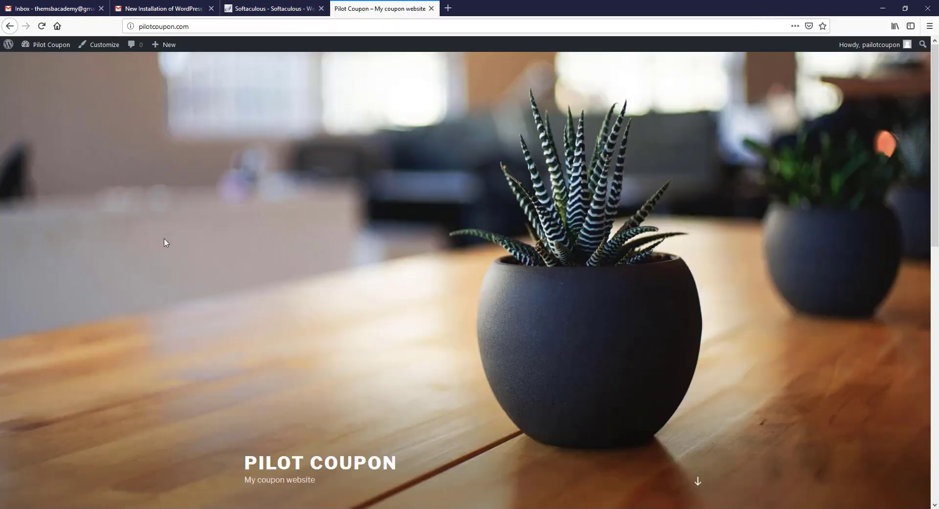
scroll(164, 240, down, 5)
scroll(163, 239, up, 5)
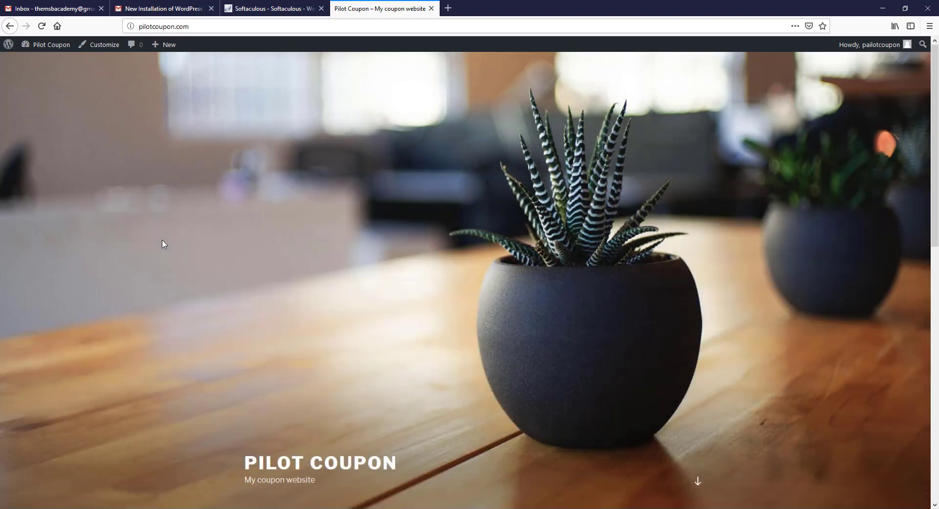